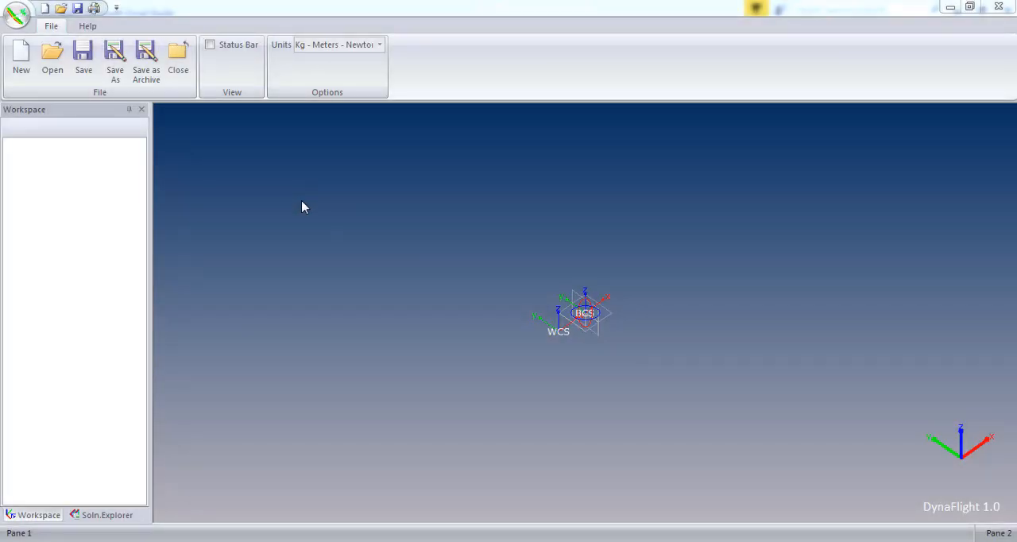
- Open the DG-100 Glider.df project and hide the structs and coordinate systems in the model view
click(16, 15)
click(139, 67)
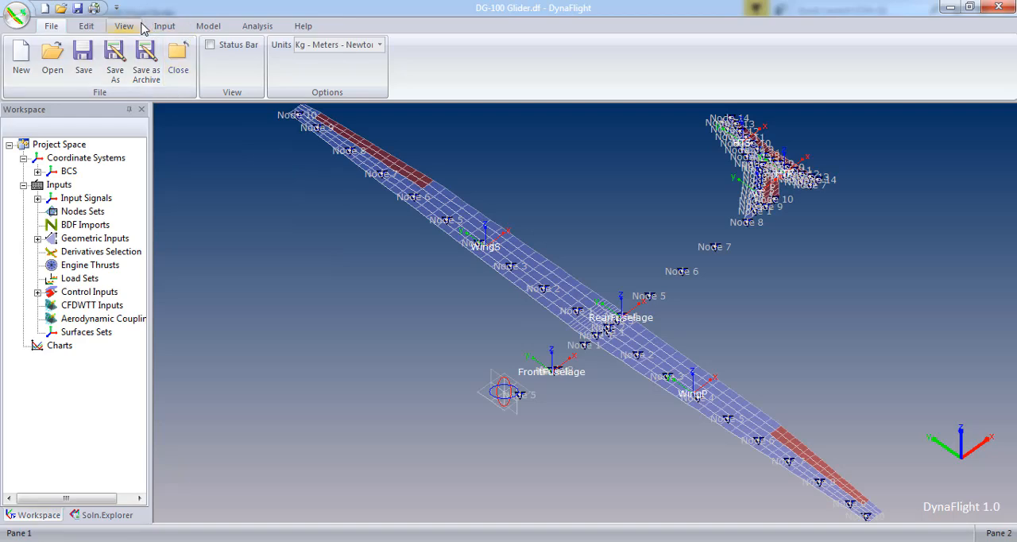
click(140, 27)
click(409, 61)
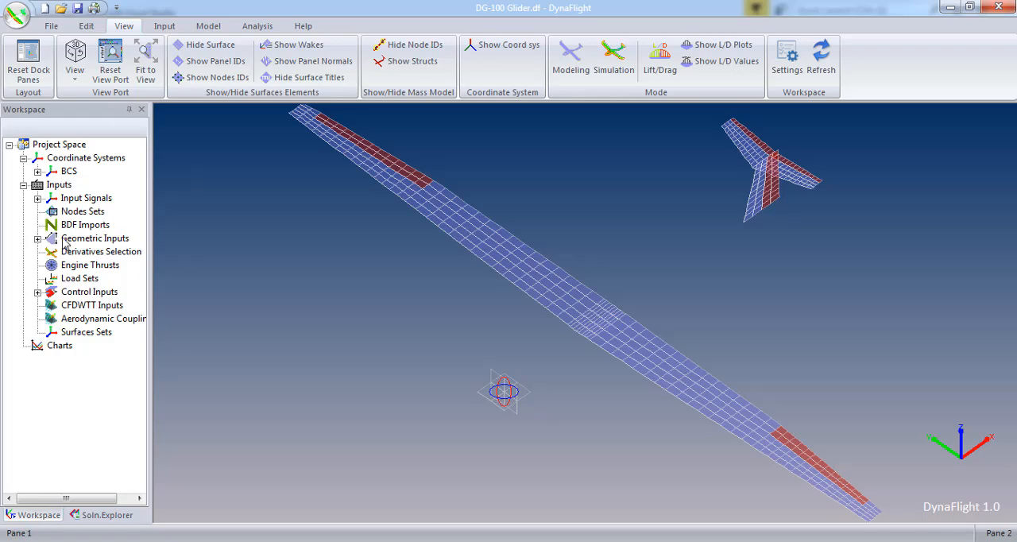
- Expand the BCS coordinate system in the project tree down through LCS1, LCS2 and LCS3
click(38, 170)
click(52, 292)
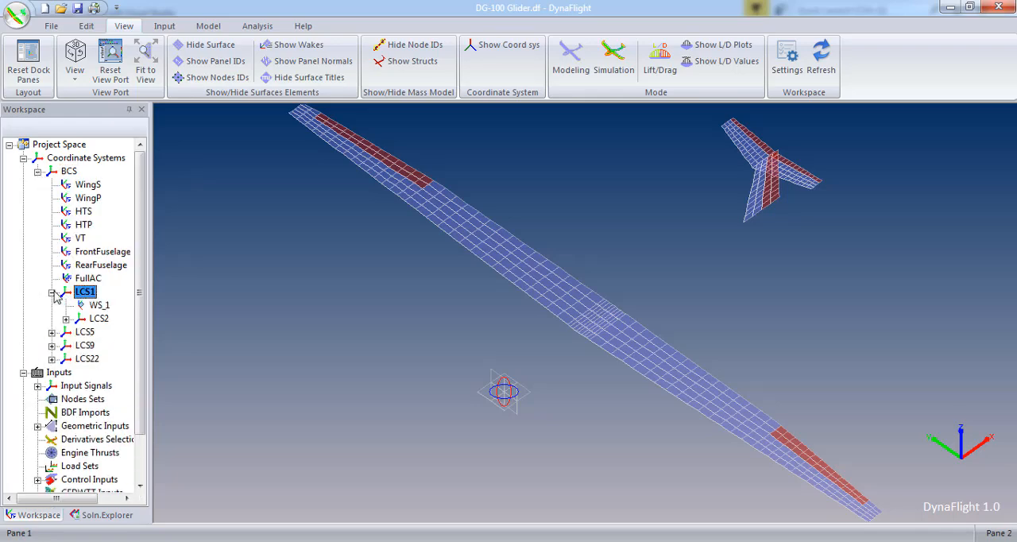
click(65, 319)
click(80, 345)
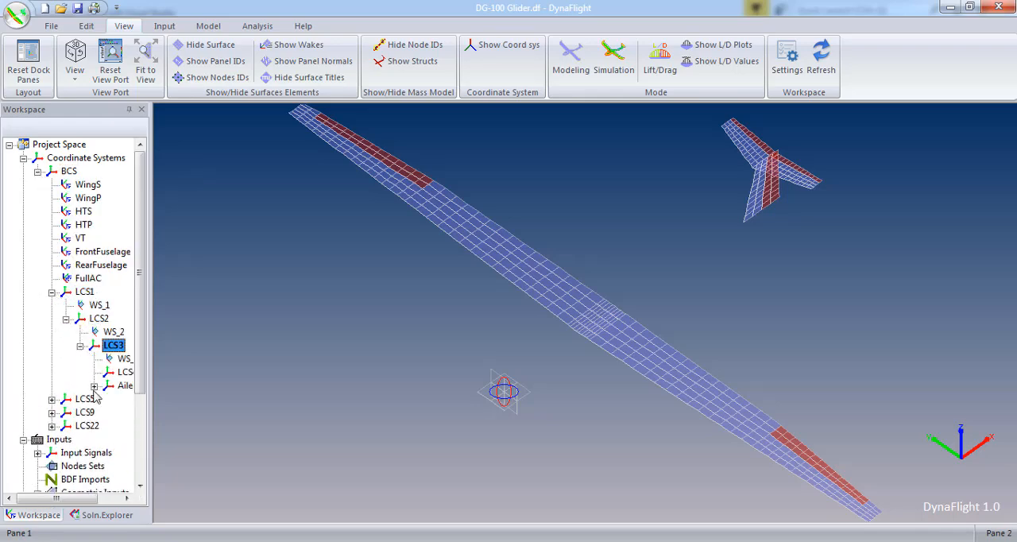
- Create a child coordinate system under LCS1 at X position 0.25, titled sfbmWingPort
click(84, 293)
right_click(83, 296)
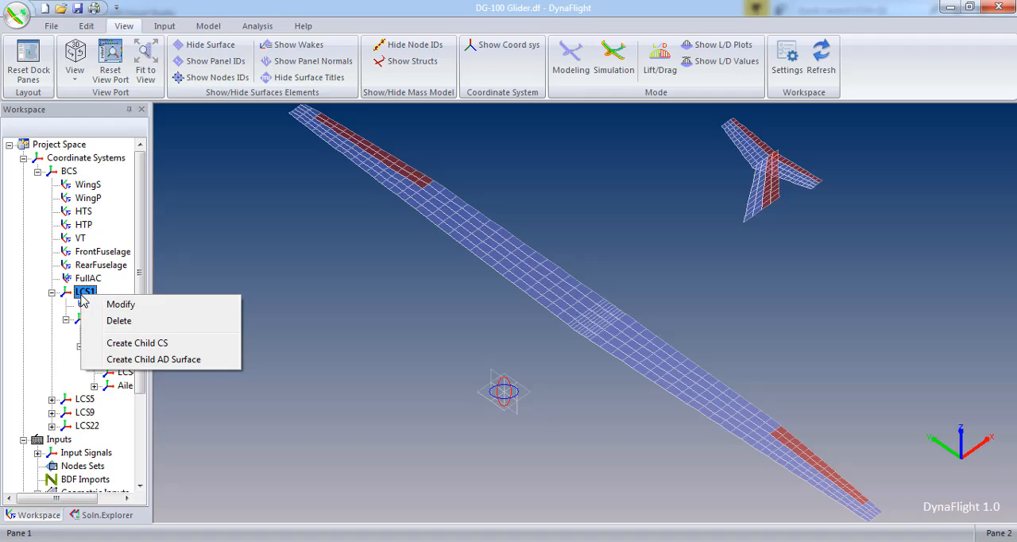
click(131, 348)
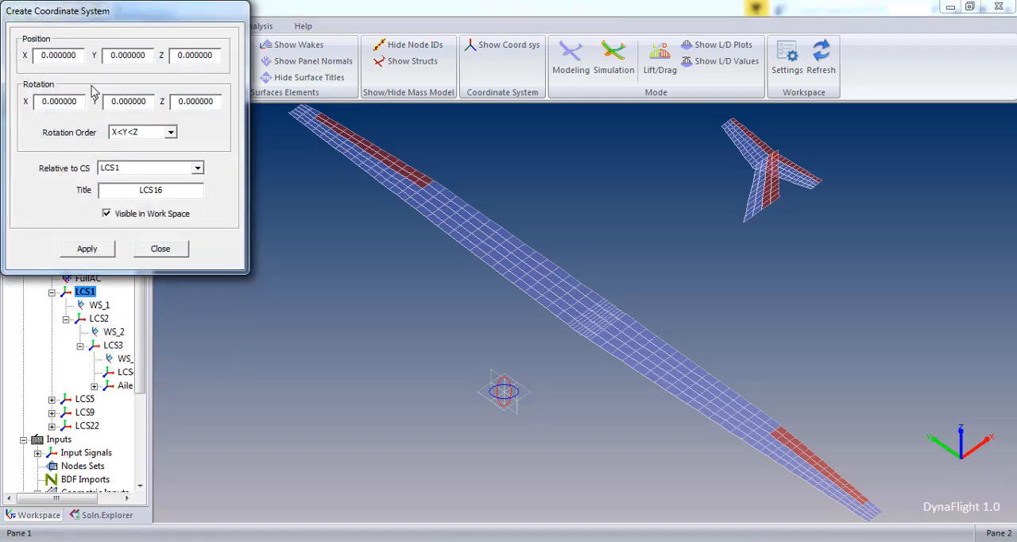
double_click(74, 57)
text(0.25)
double_click(199, 187)
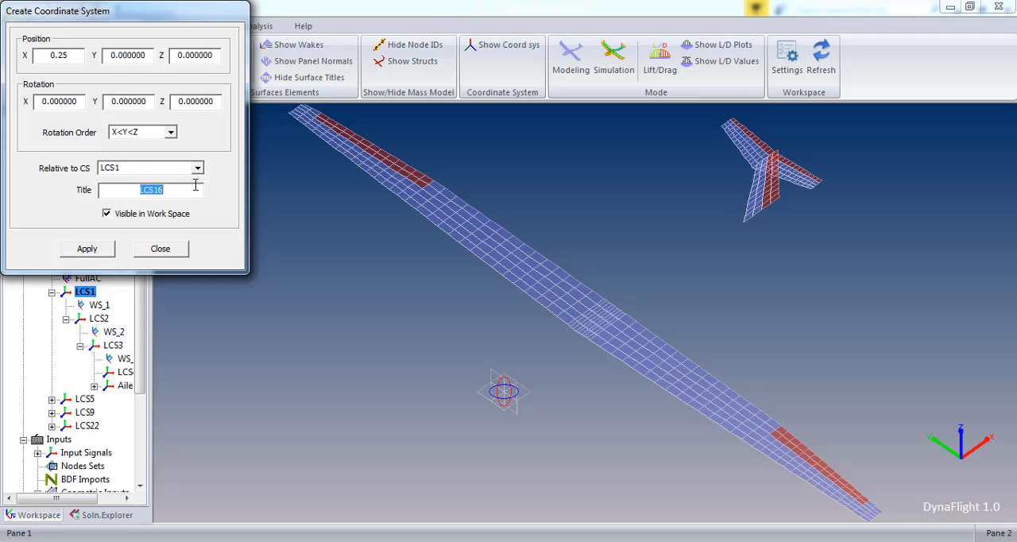
text(sfbmWingPort)
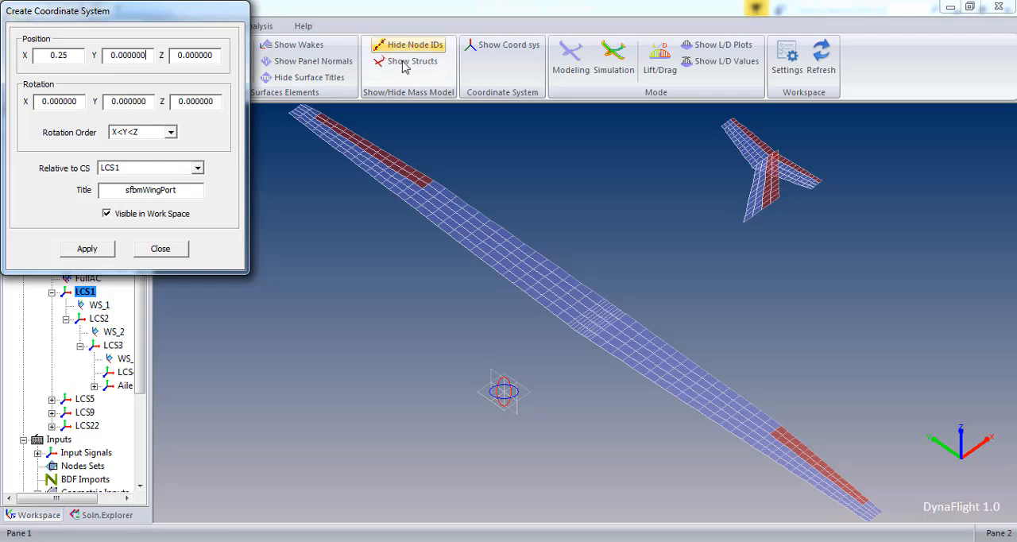
click(88, 250)
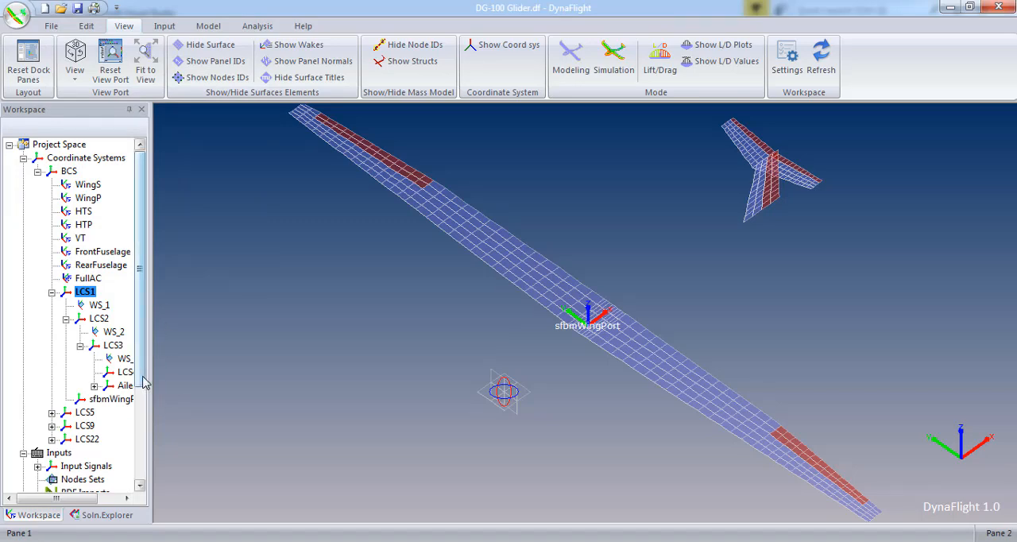
- Create a surface set titled PortWingSet from the surfaces WS_1, WS_2 and WS_3
click(100, 306)
ctrl+click(112, 332)
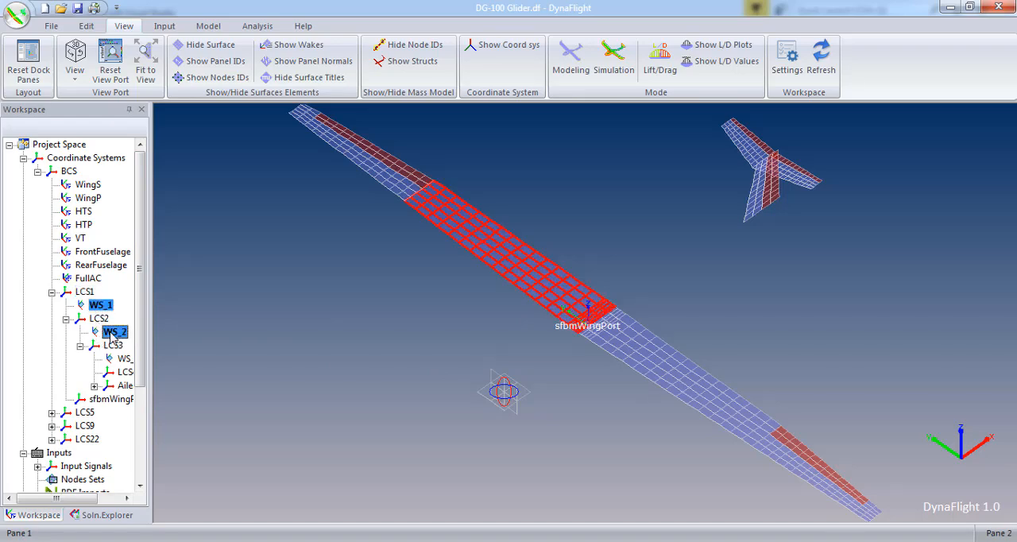
ctrl+click(123, 359)
right_click(123, 359)
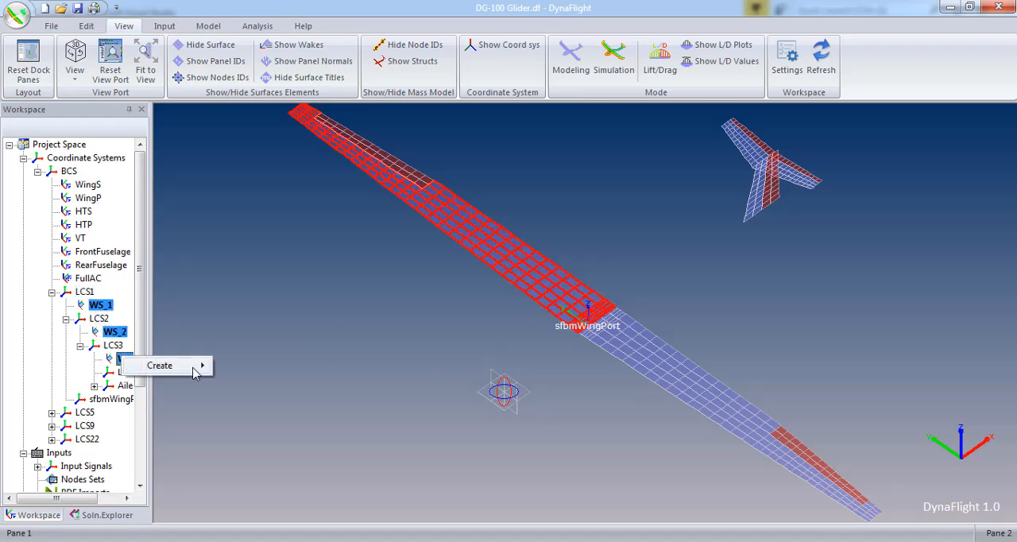
mouse_move(198, 366)
click(258, 366)
double_click(127, 41)
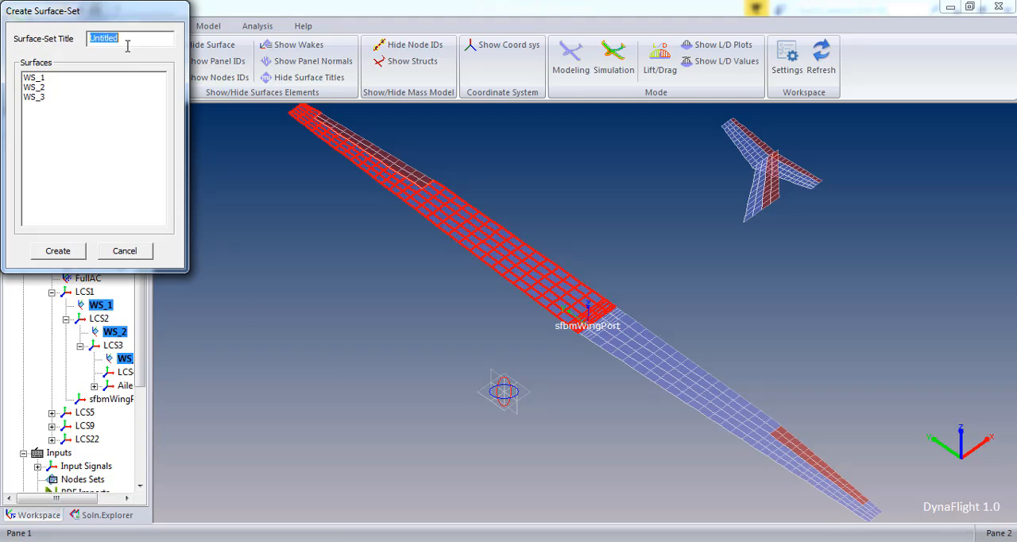
text(PortWingSet)
click(76, 251)
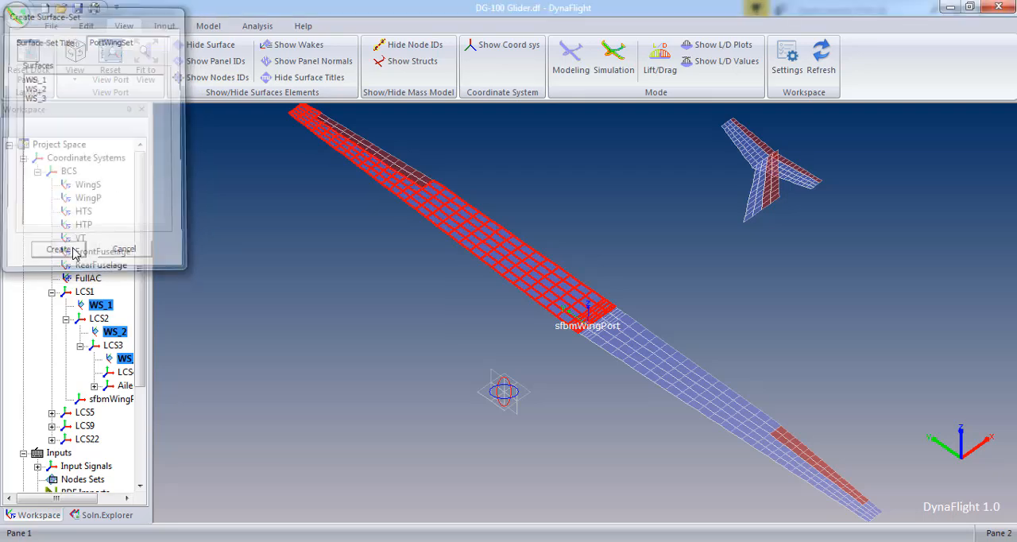
- Find PortWingSet among the surface sets and highlight it to check which wing surfaces it covers
click(51, 292)
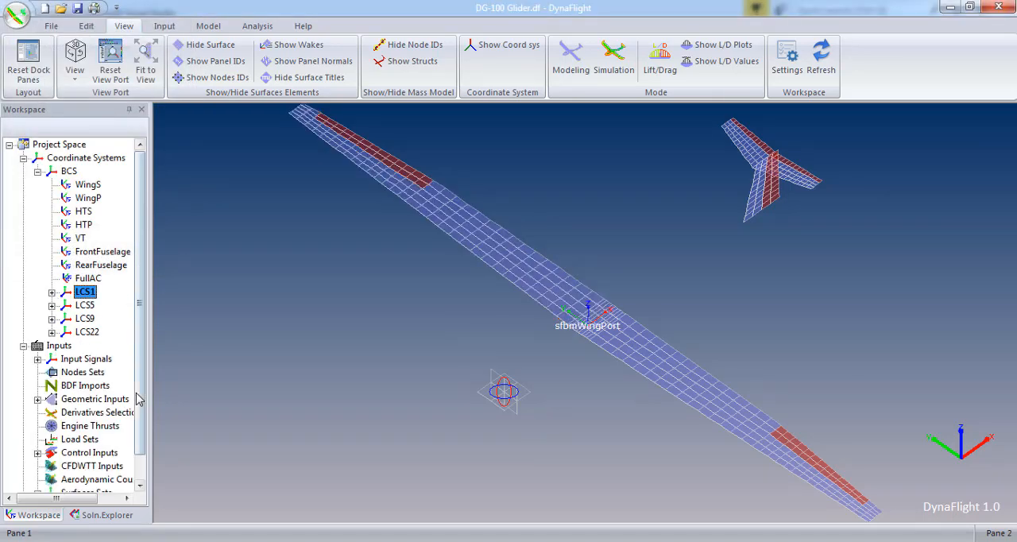
scroll(41, 475, down, 1)
click(38, 466)
click(101, 480)
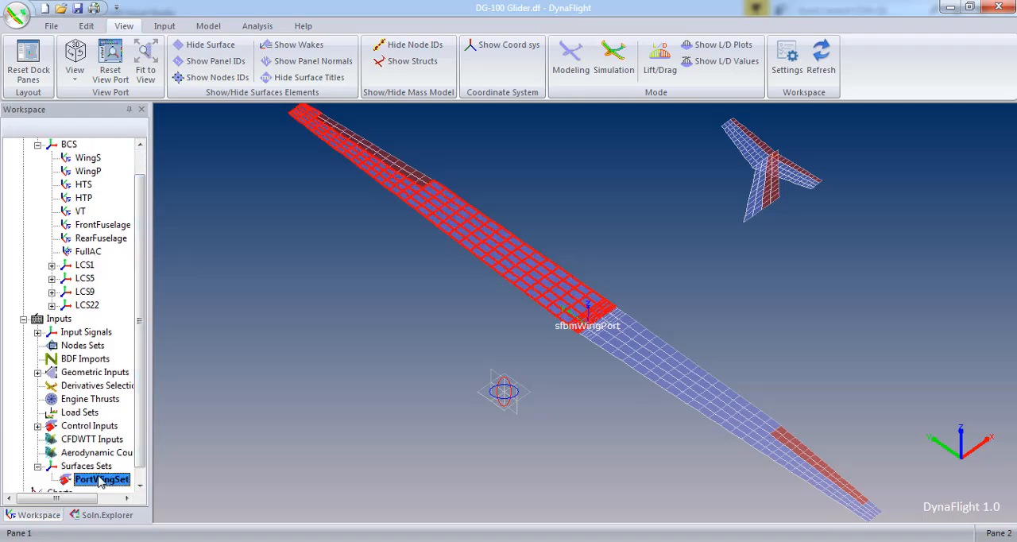
click(87, 467)
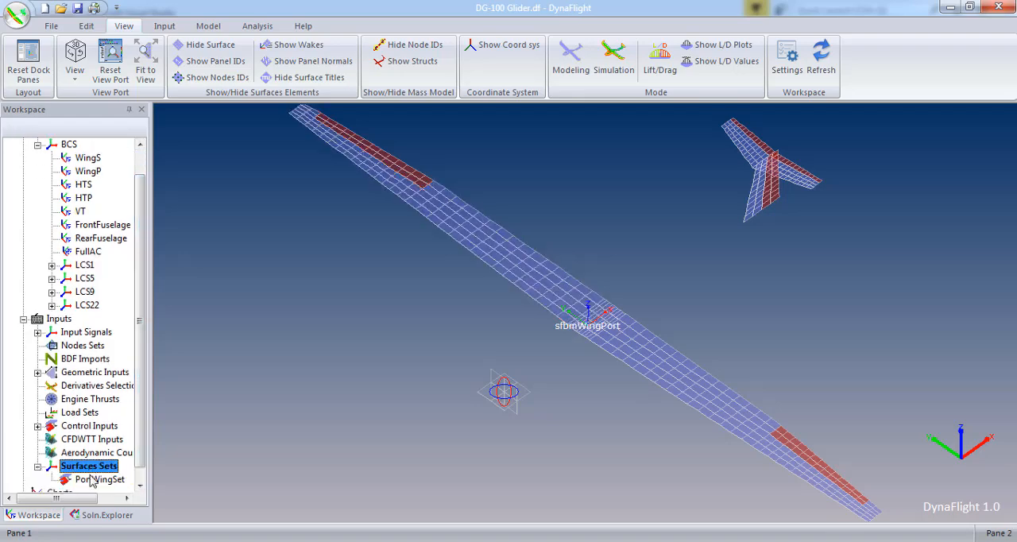
- Start a Parvaaz single aerodynamic solution named aeroSol2AoA with FullAC as the center of gravity
click(107, 516)
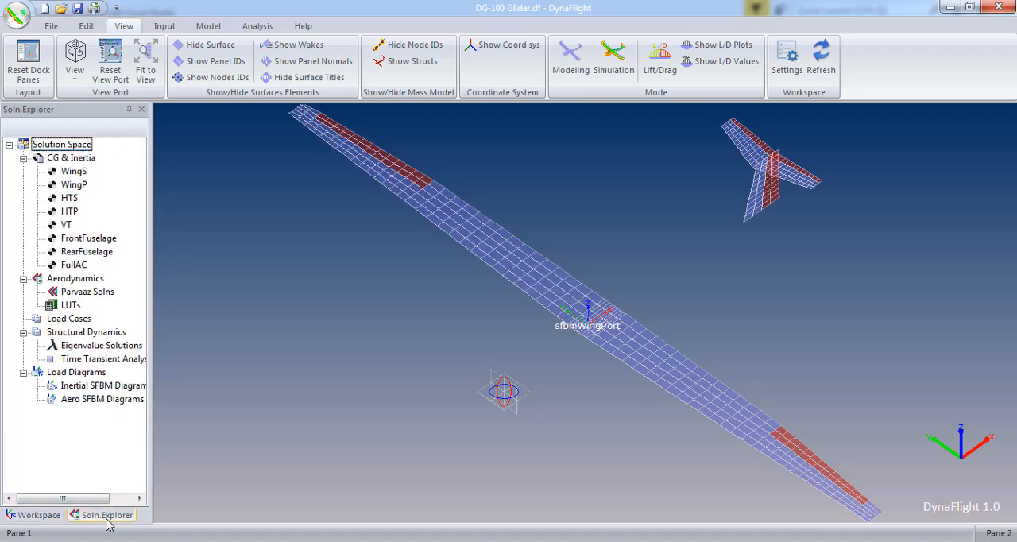
click(244, 34)
click(28, 57)
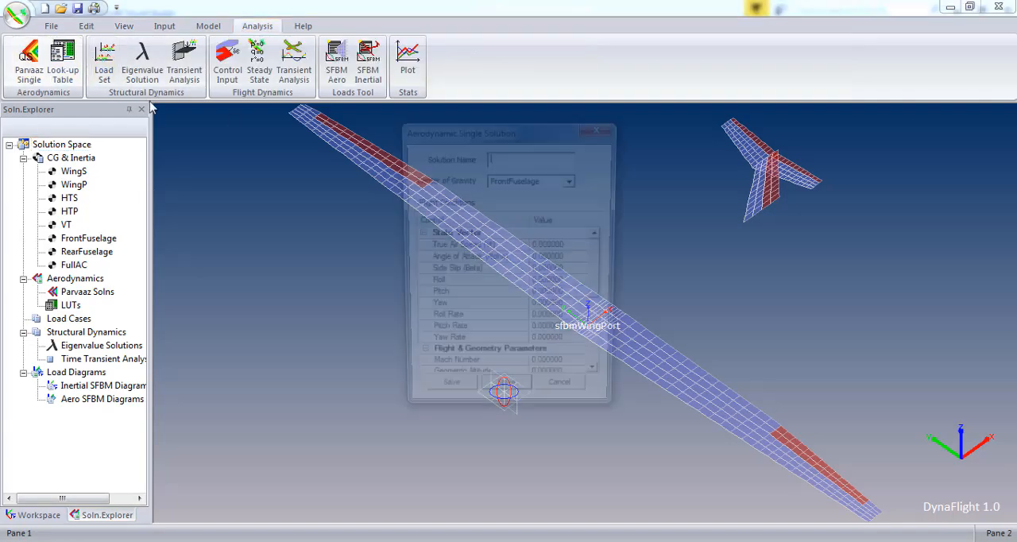
click(549, 164)
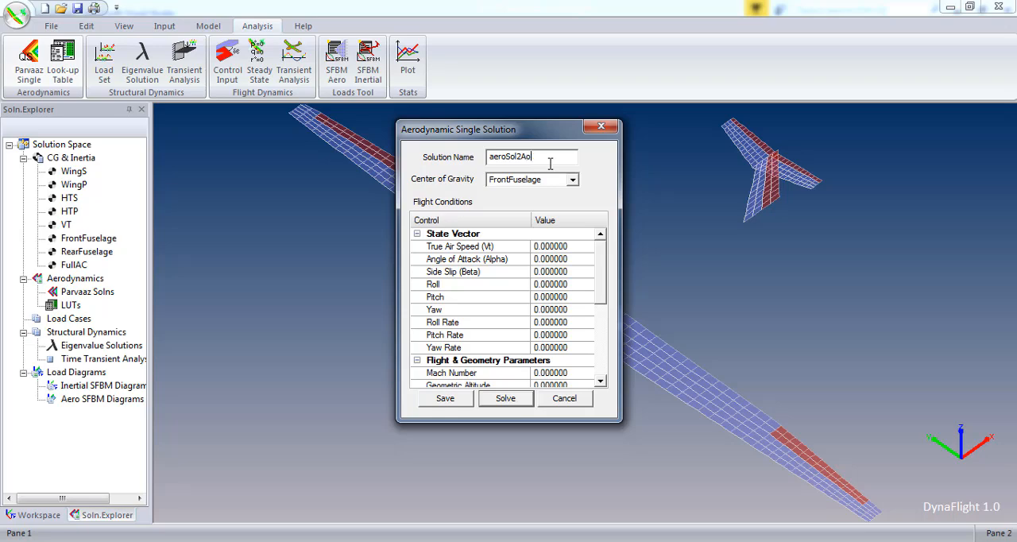
click(572, 179)
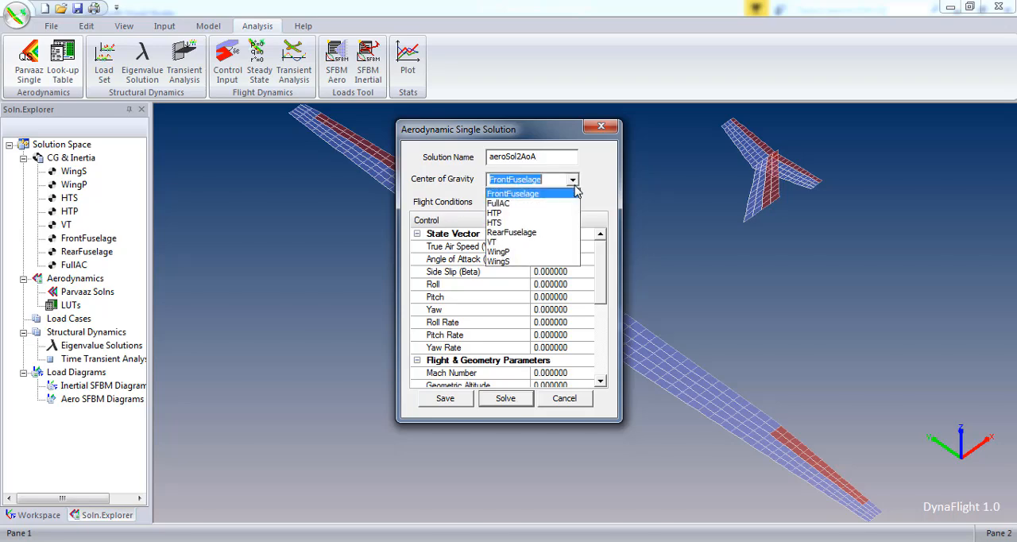
click(565, 203)
- Set the solution's true air speed to 50 and its angle of attack to 2.0
click(567, 247)
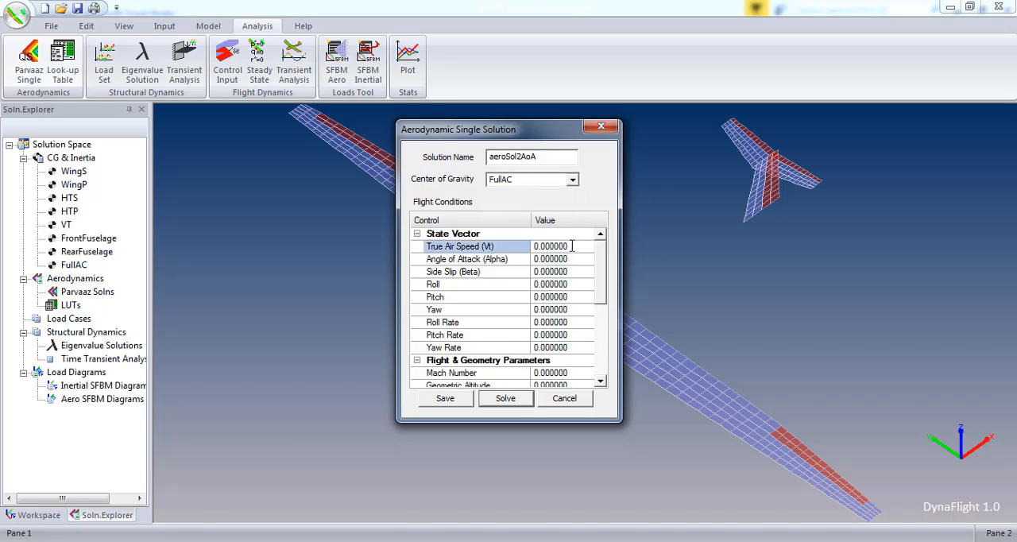
click(571, 247)
text(50)
click(563, 263)
click(566, 259)
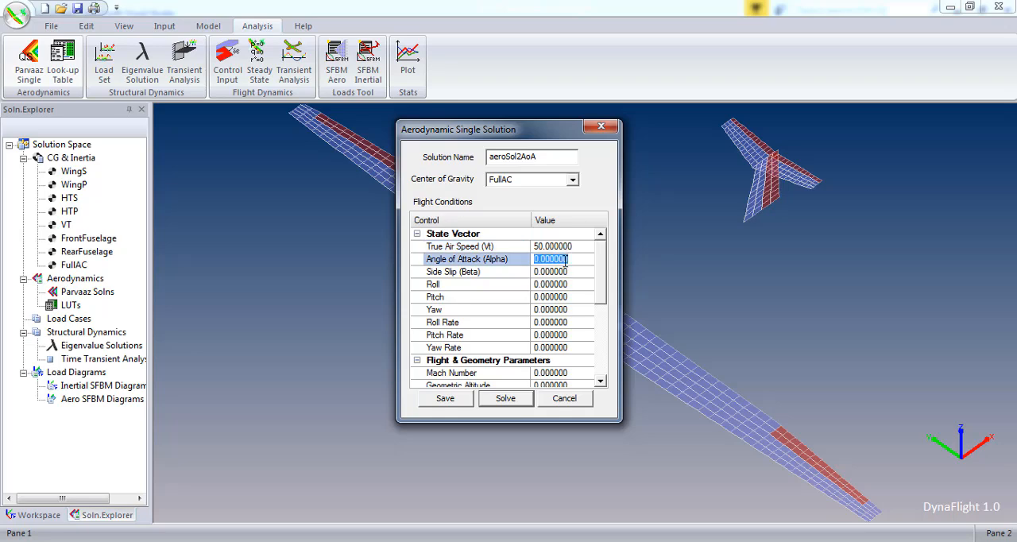
text(2.0)
- Choose Inp1 as the solution's geometric input and solve the aerodynamic solution
scroll(601, 295, down, 3)
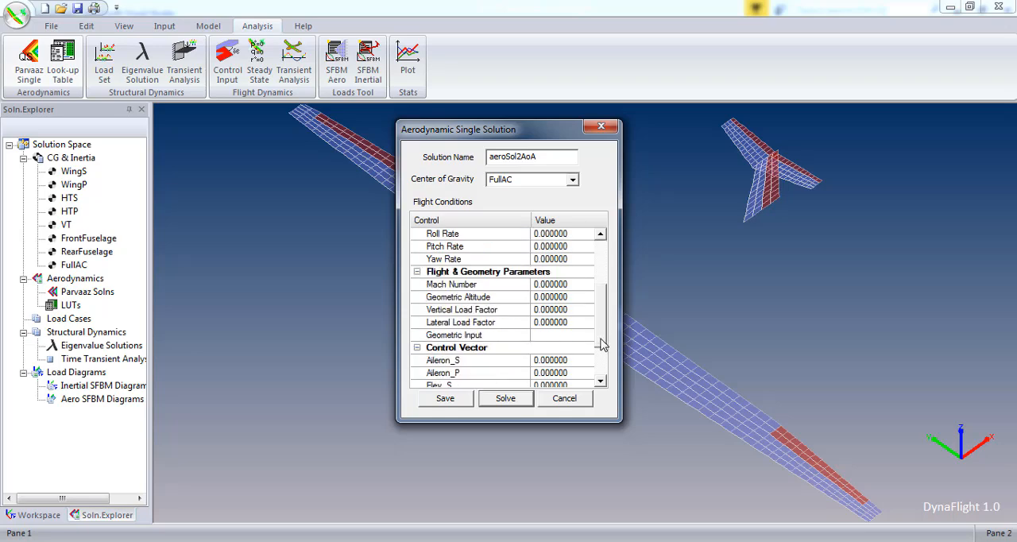
click(588, 315)
click(589, 315)
click(583, 324)
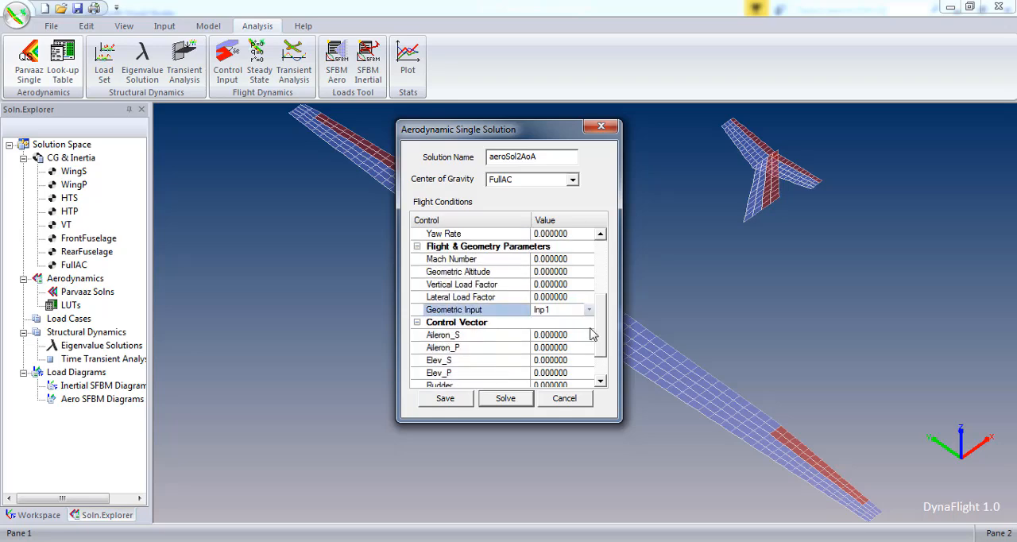
scroll(605, 369, down, 1)
click(507, 404)
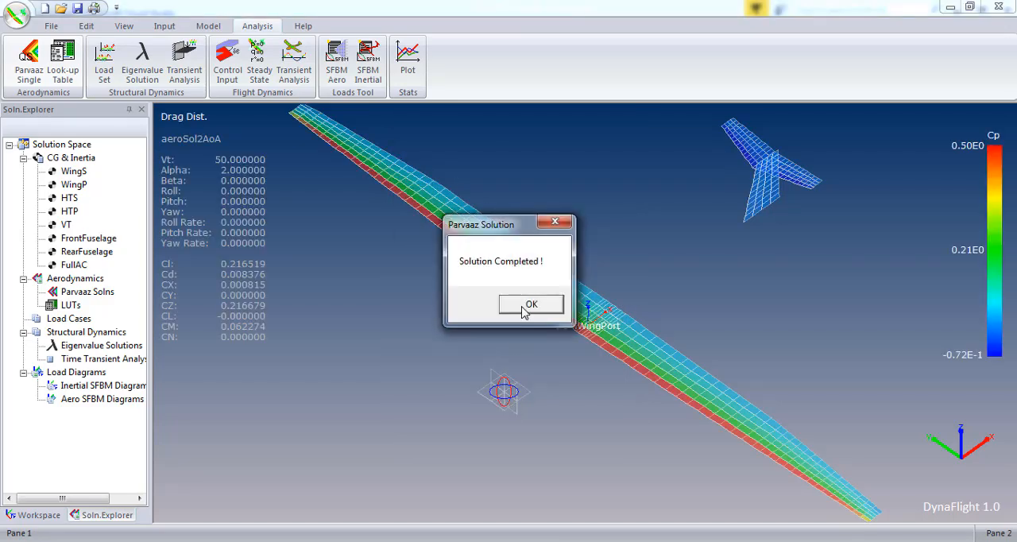
click(499, 308)
- Expand the Parvaaz solutions and select aeroSol2AoA to view it
click(68, 294)
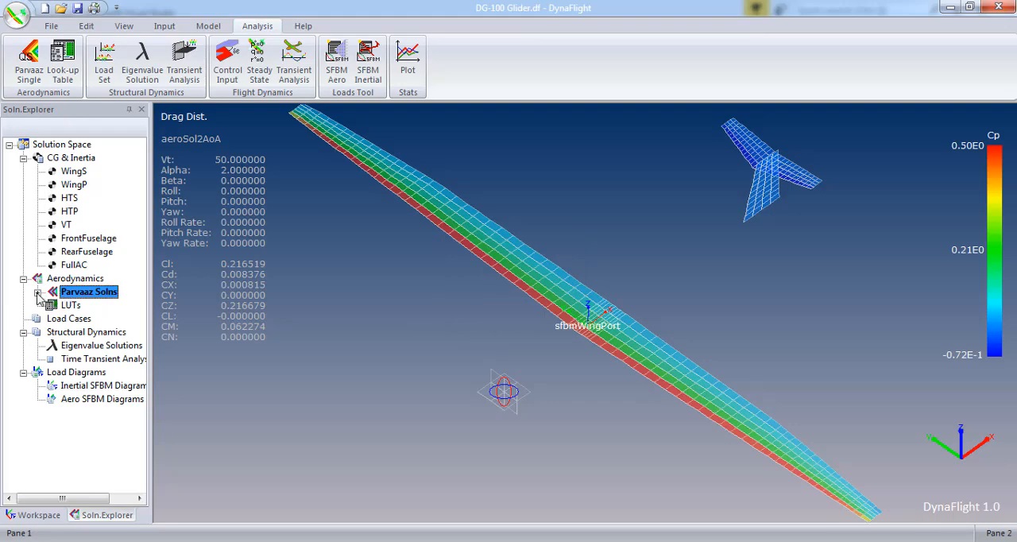
click(37, 291)
click(103, 306)
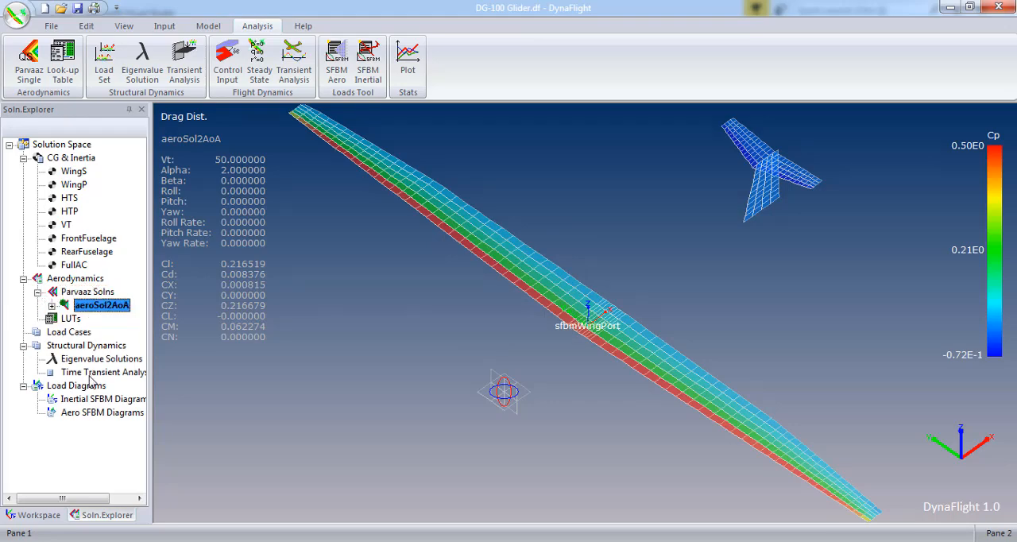
- Start an aerodynamic shear force and bending moment diagram and title it sfbmPortWing
click(338, 64)
drag(210, 15, 479, 156)
double_click(414, 184)
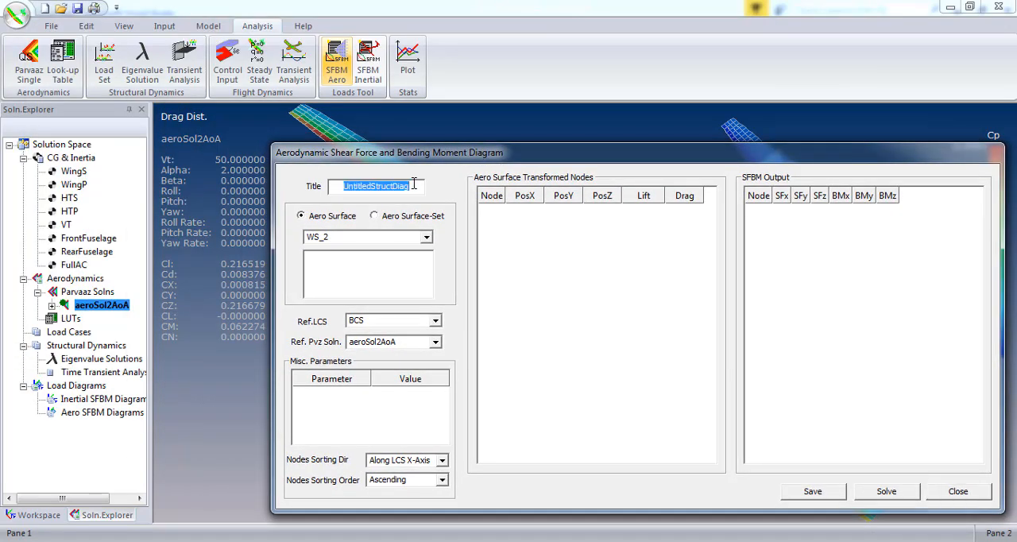
text(sfbmPortWing)
- Use an aero surface set as the diagram's source, with PortWingSet selected
click(427, 237)
mouse_move(430, 271)
mouse_down()
mouse_move(429, 291)
mouse_move(427, 254)
mouse_up()
click(405, 215)
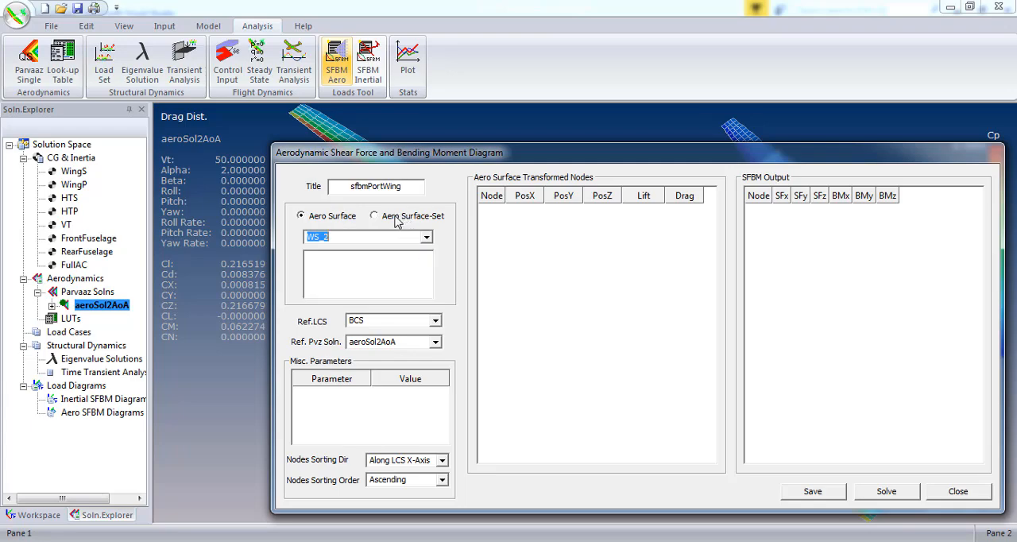
click(405, 216)
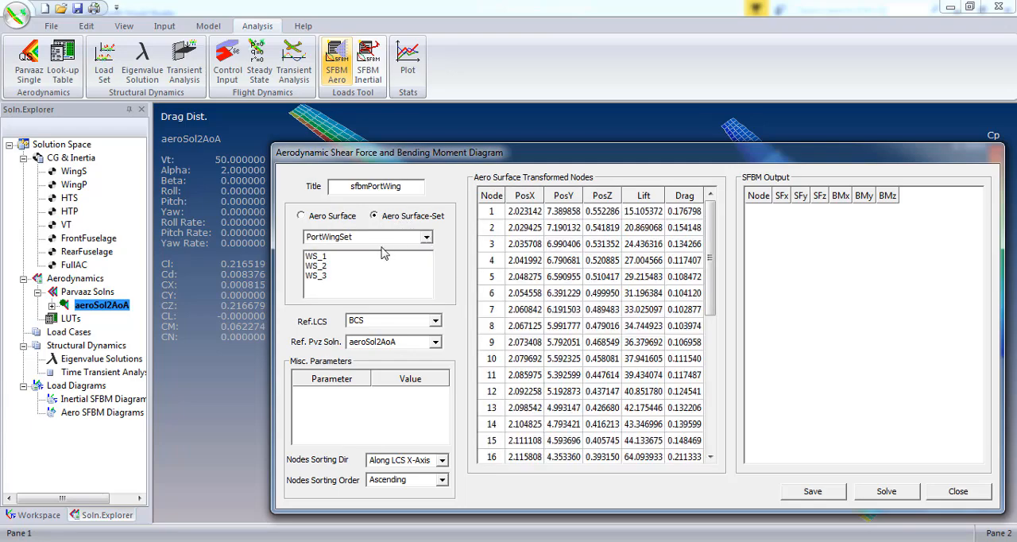
- Set the diagram's reference LCS to sfbmWingPort and sort its nodes along the LCS Y-axis
click(437, 322)
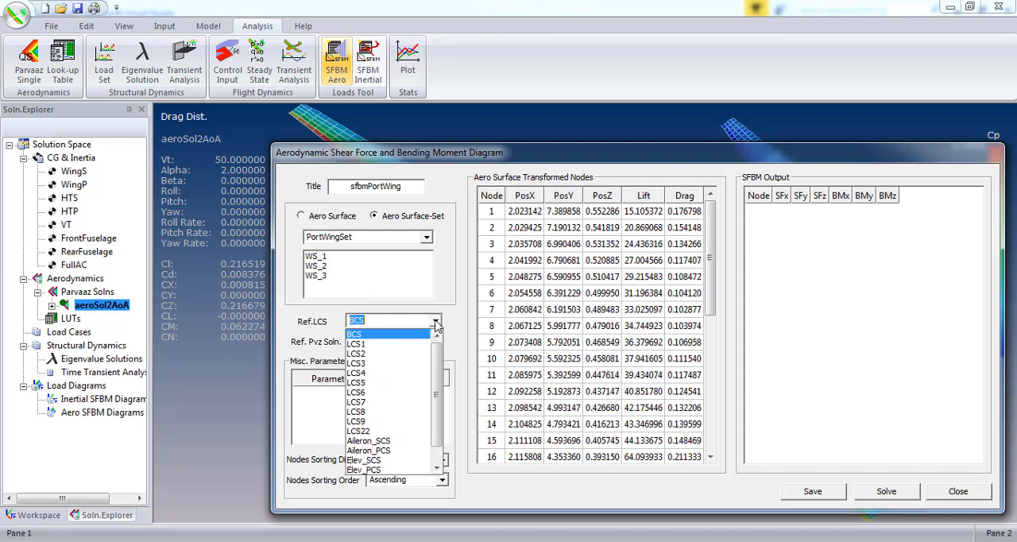
scroll(401, 453, down, 1)
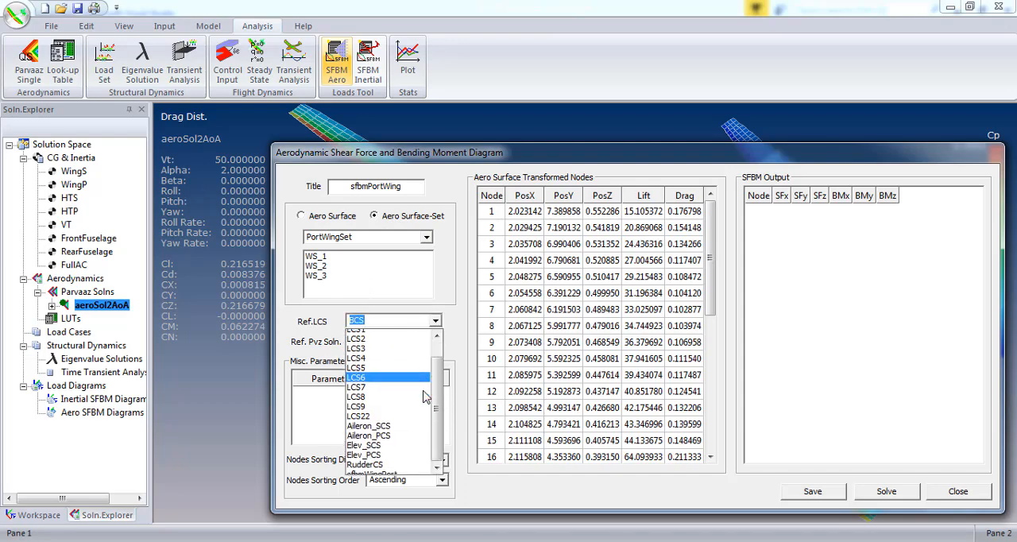
click(390, 470)
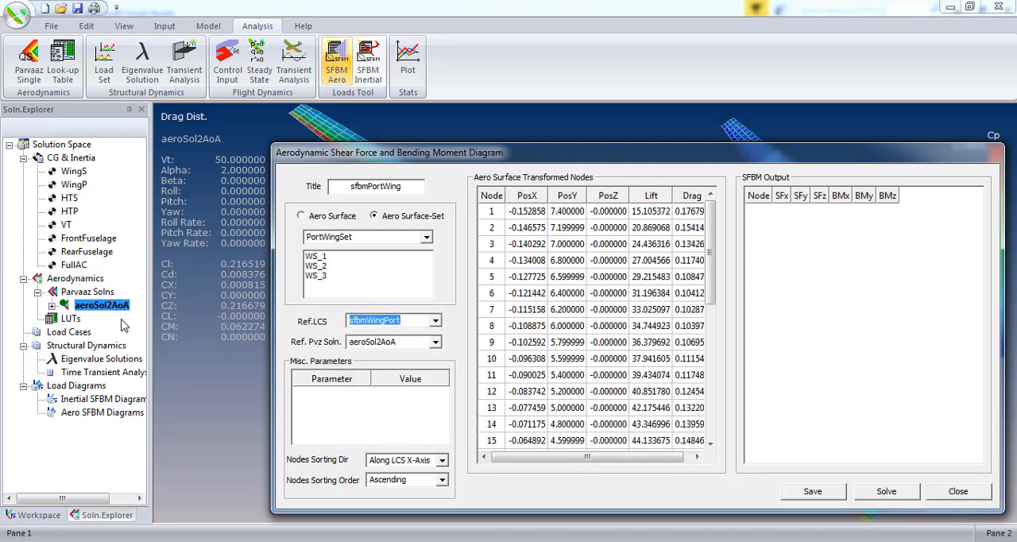
click(442, 460)
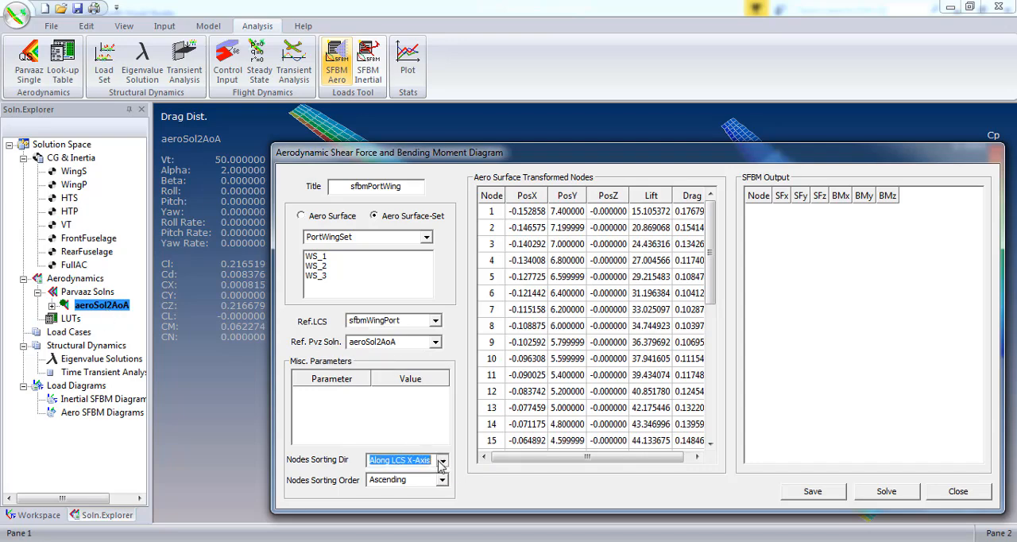
click(425, 485)
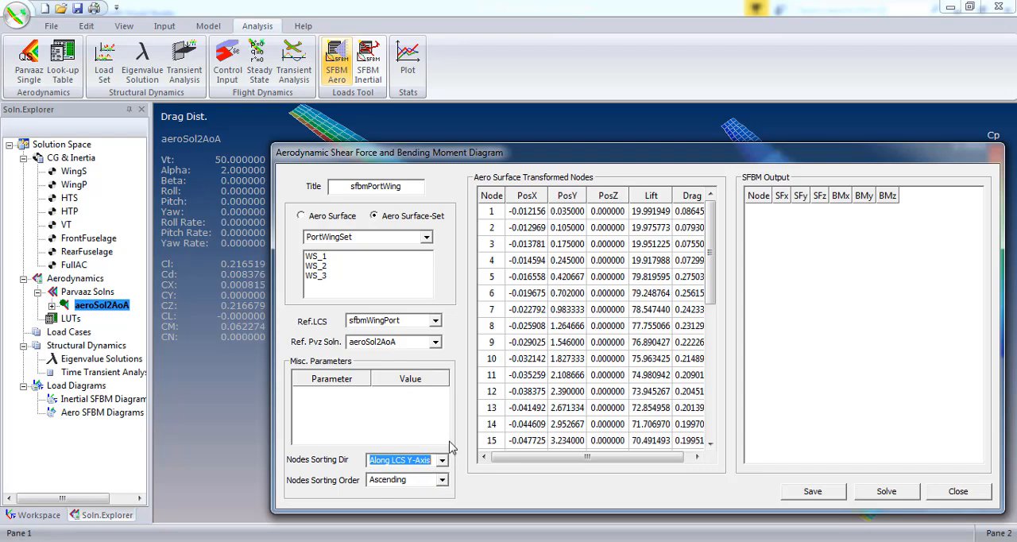
- Try the descending node sorting order and return the nodes to ascending order
click(441, 479)
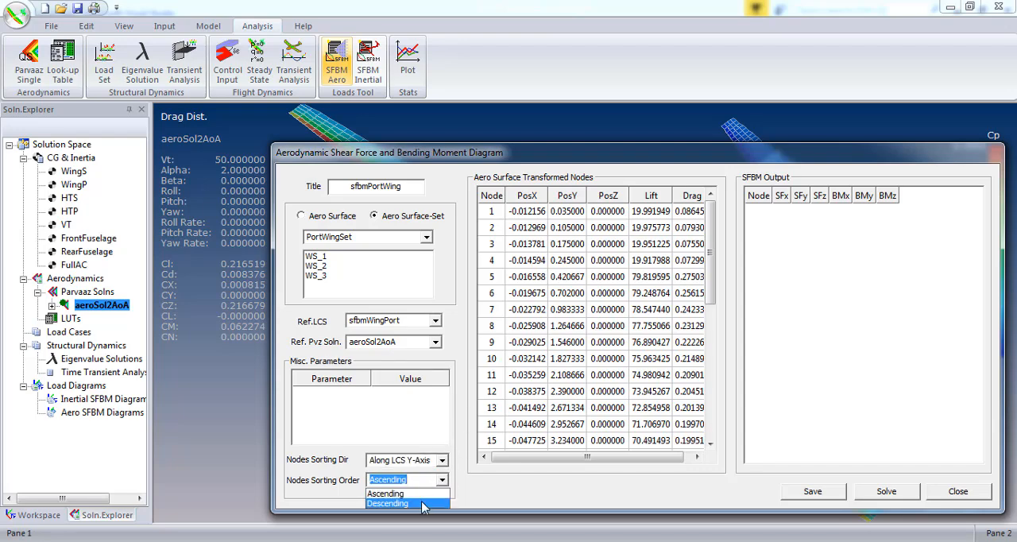
click(421, 503)
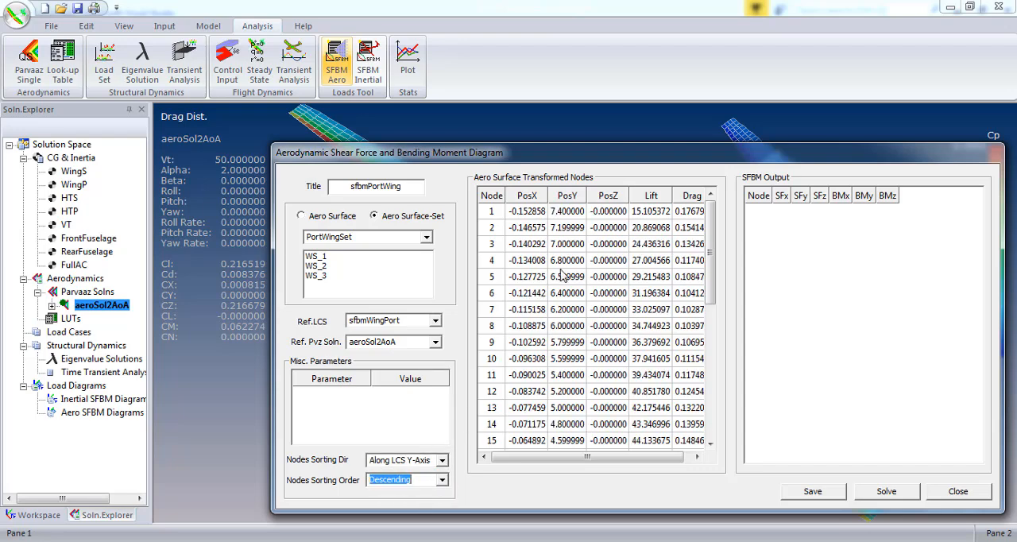
click(441, 480)
click(397, 493)
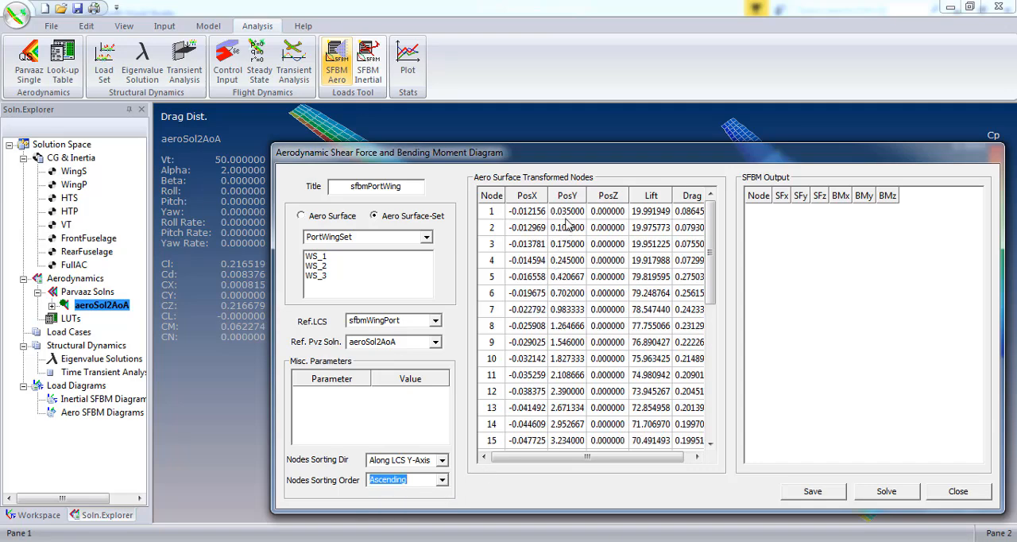
- Solve the port wing shear force and bending moment diagram and save it
drag(711, 290, 716, 235)
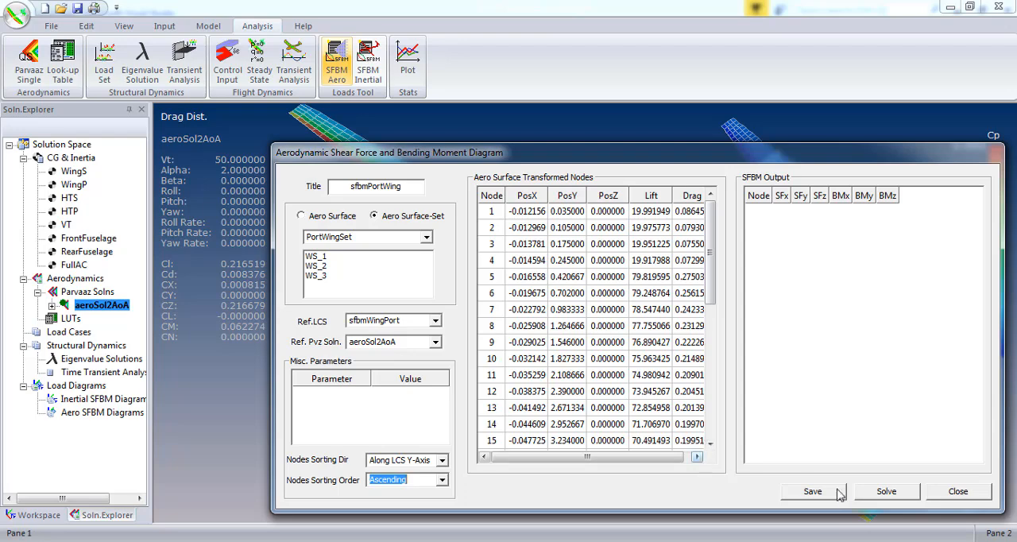
click(888, 496)
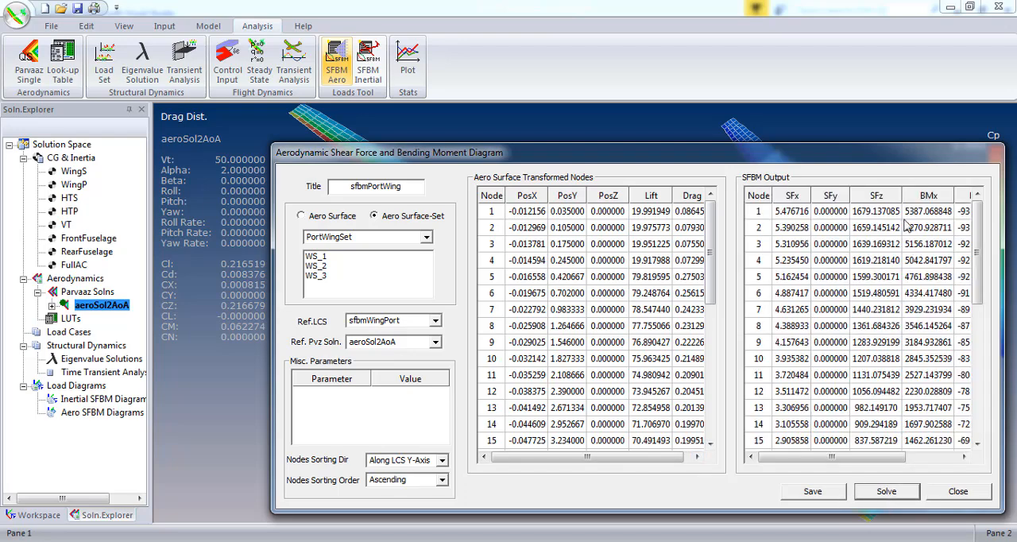
drag(877, 459, 802, 459)
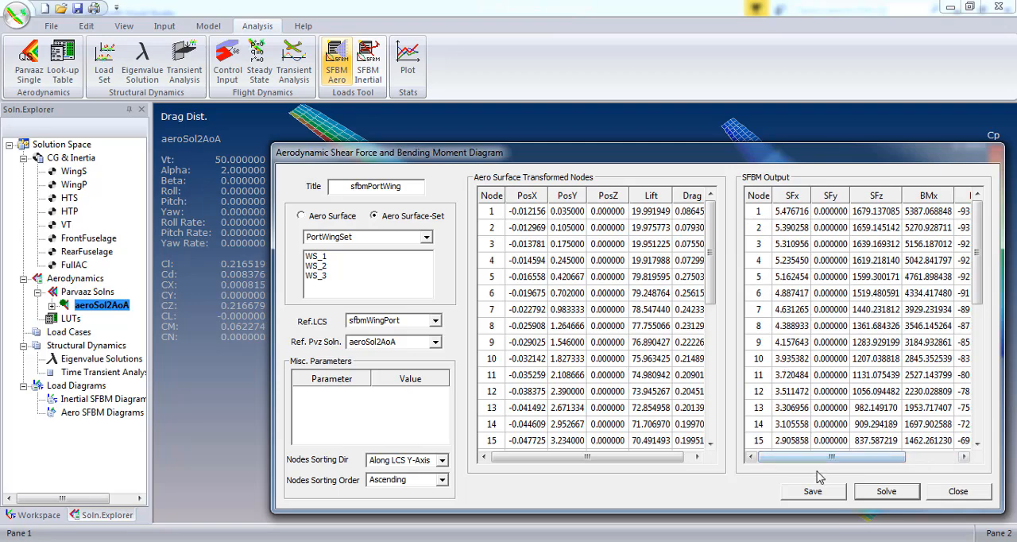
click(825, 494)
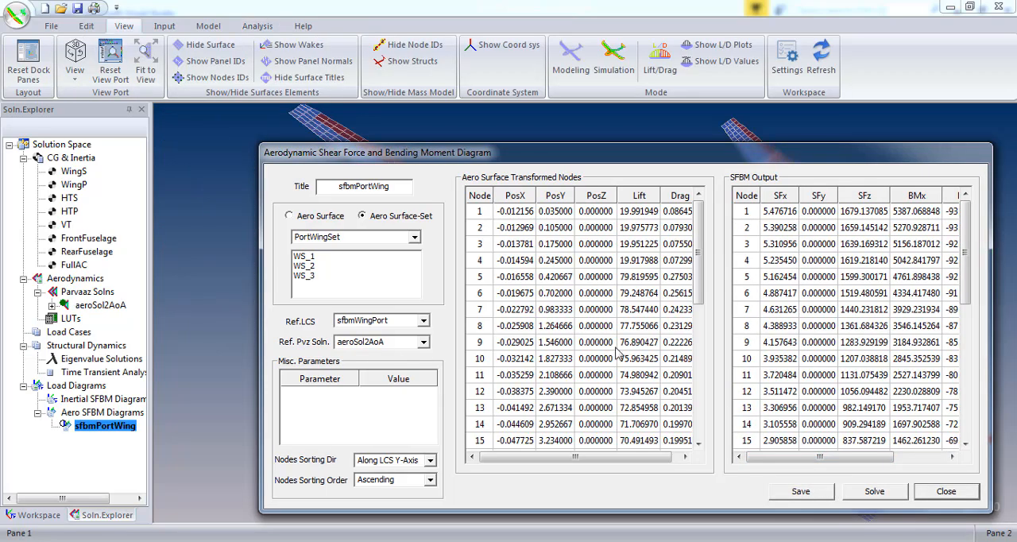
- Create a chart named sfbmPortWingn with a series titled ShearZ
click(251, 26)
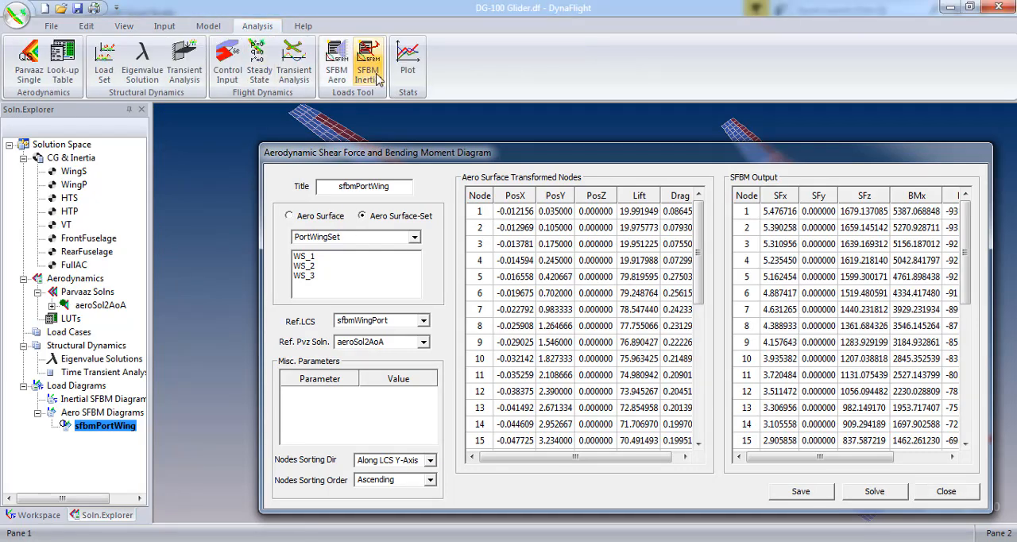
click(407, 71)
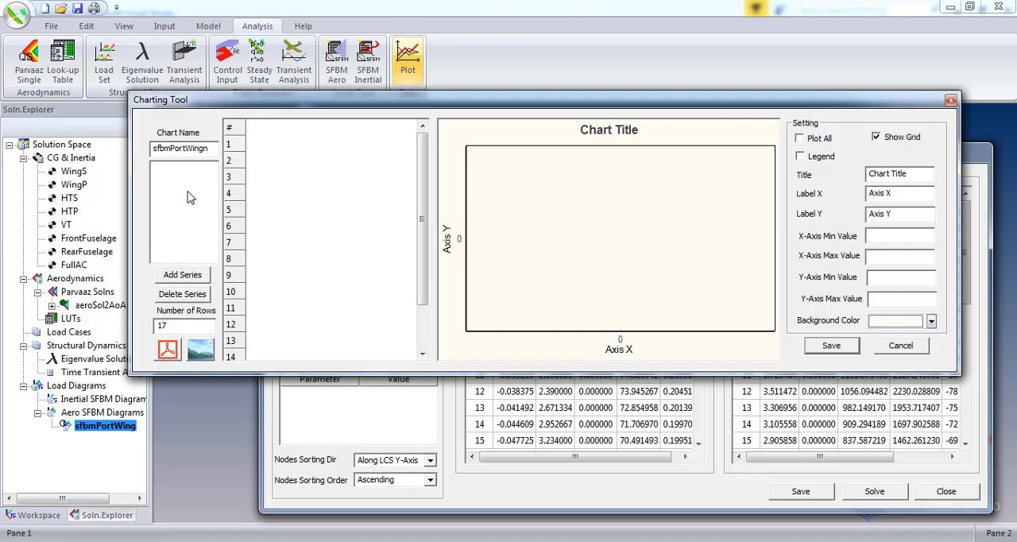
click(189, 276)
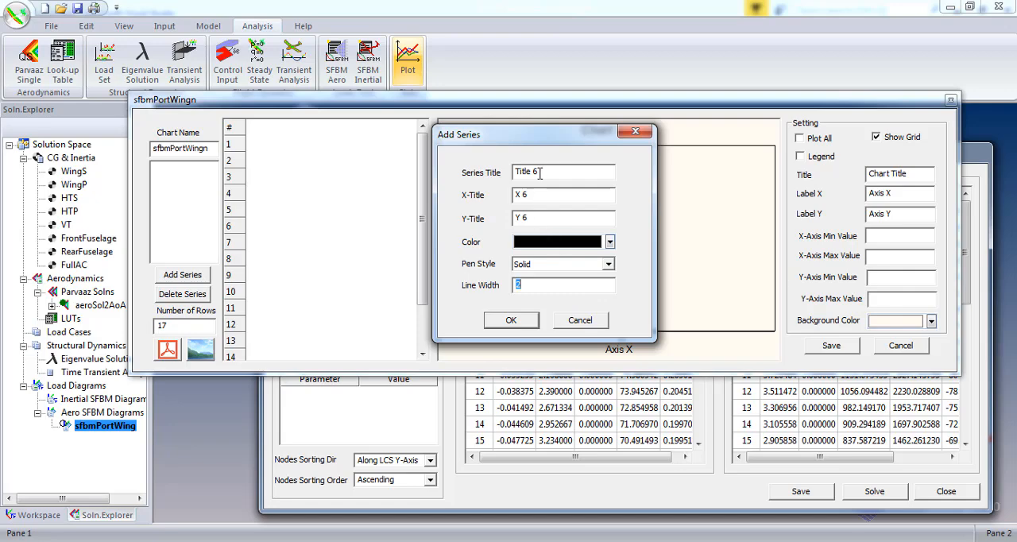
drag(538, 172, 493, 174)
text(ShearZ)
click(509, 322)
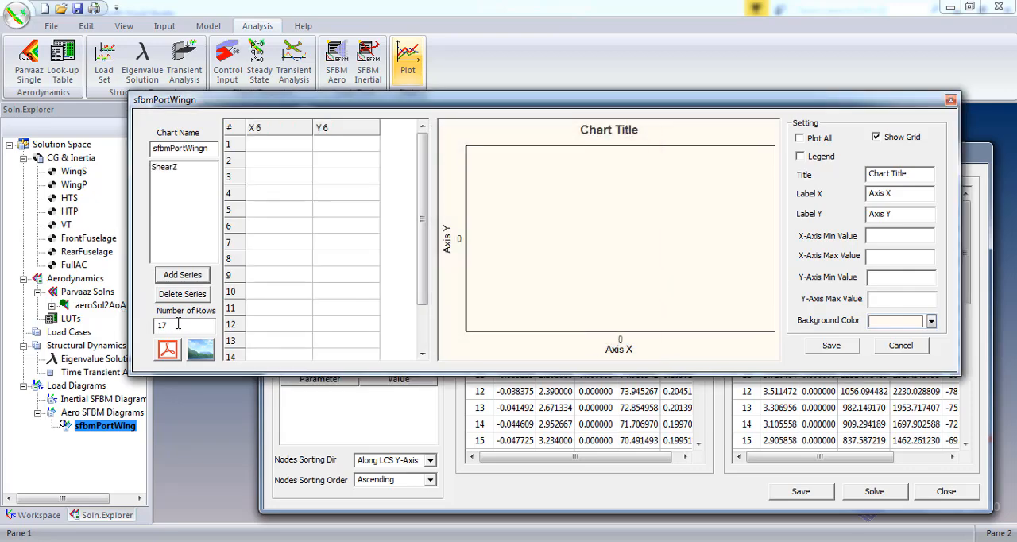
- Set the chart table to 34 rows and copy all node PosY values into the ShearZ series' X column
click(179, 323)
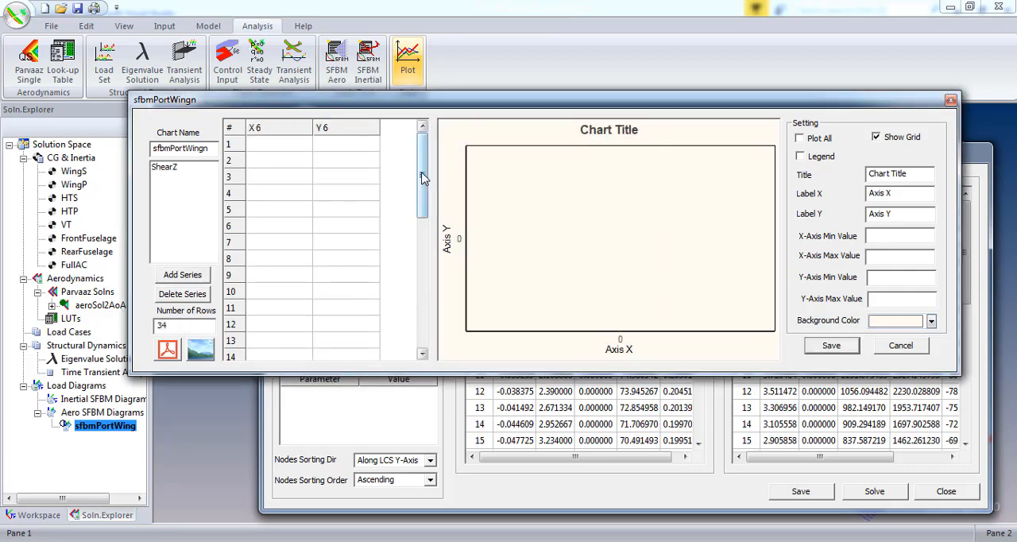
drag(422, 192, 417, 148)
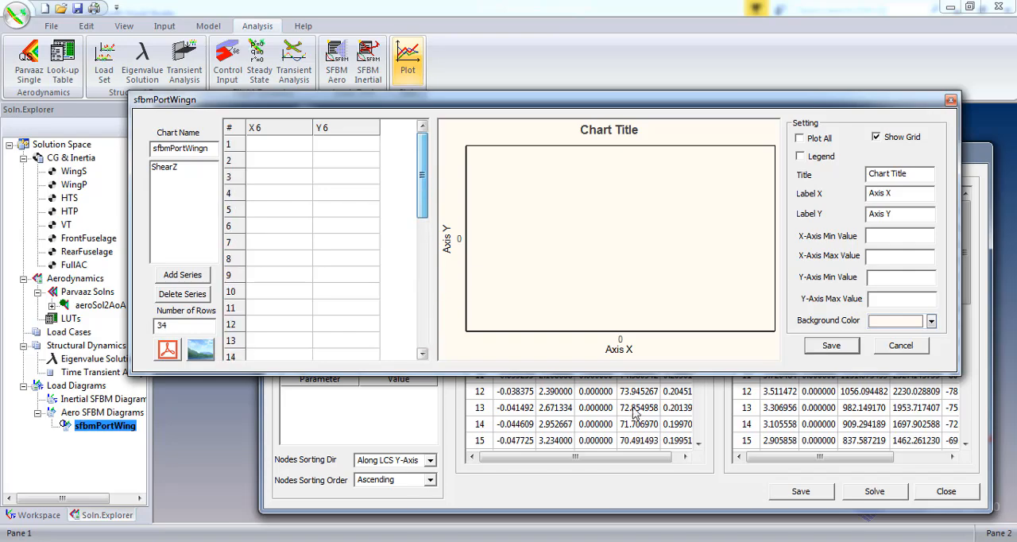
click(746, 407)
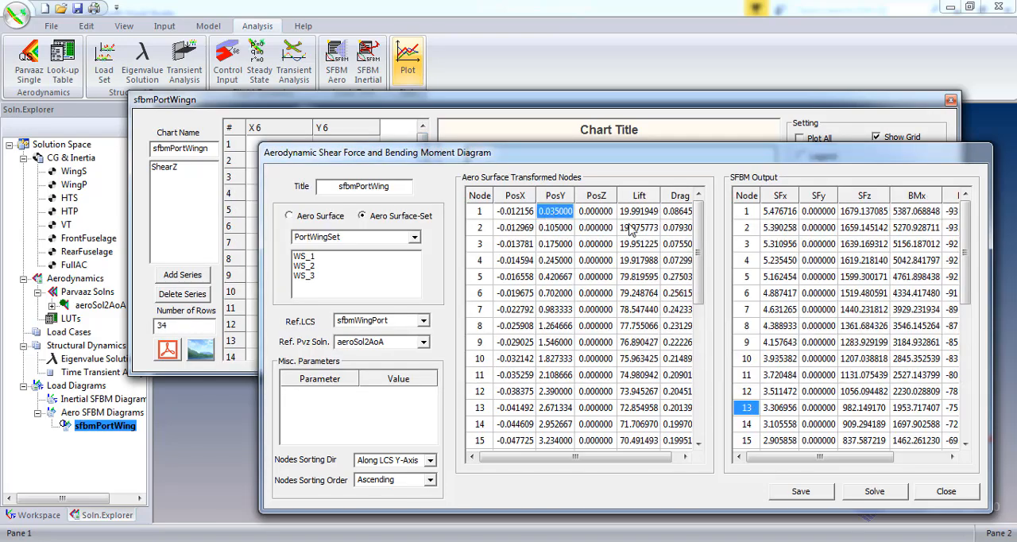
drag(699, 274, 717, 433)
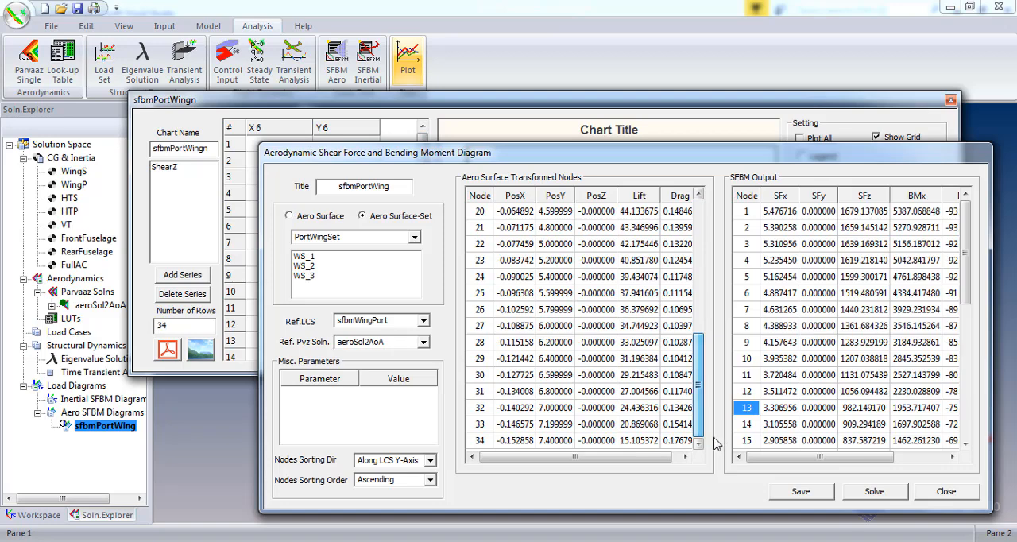
shift+click(548, 442)
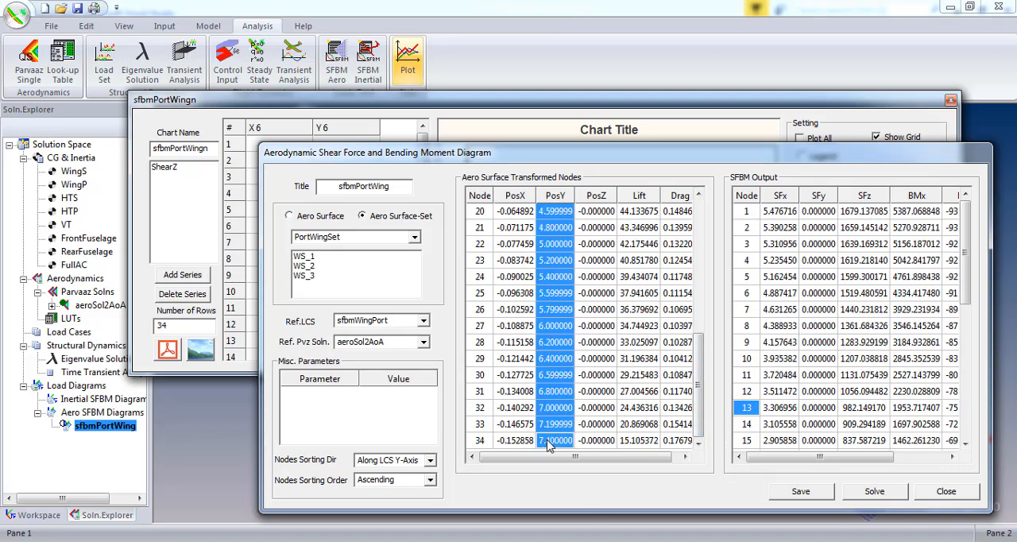
click(246, 151)
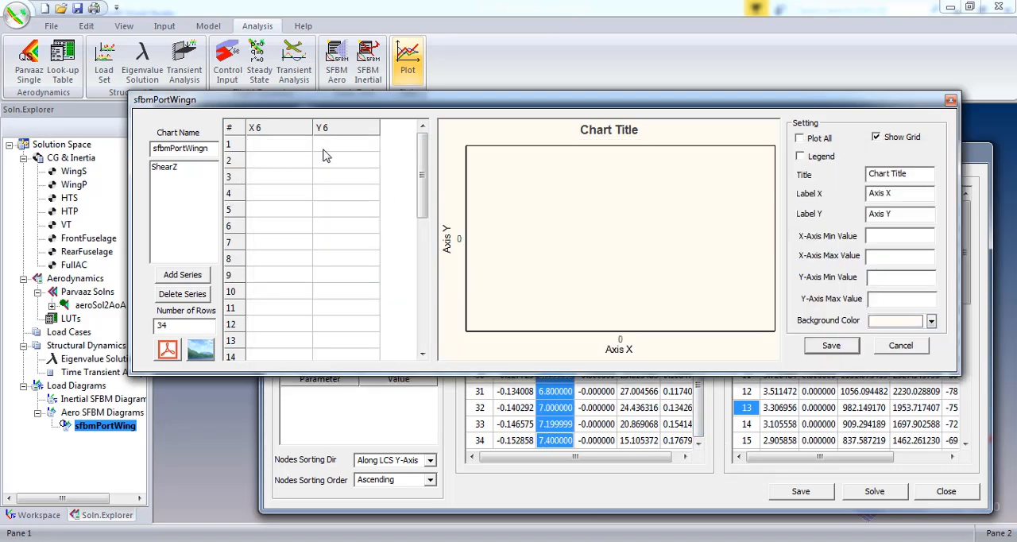
click(278, 143)
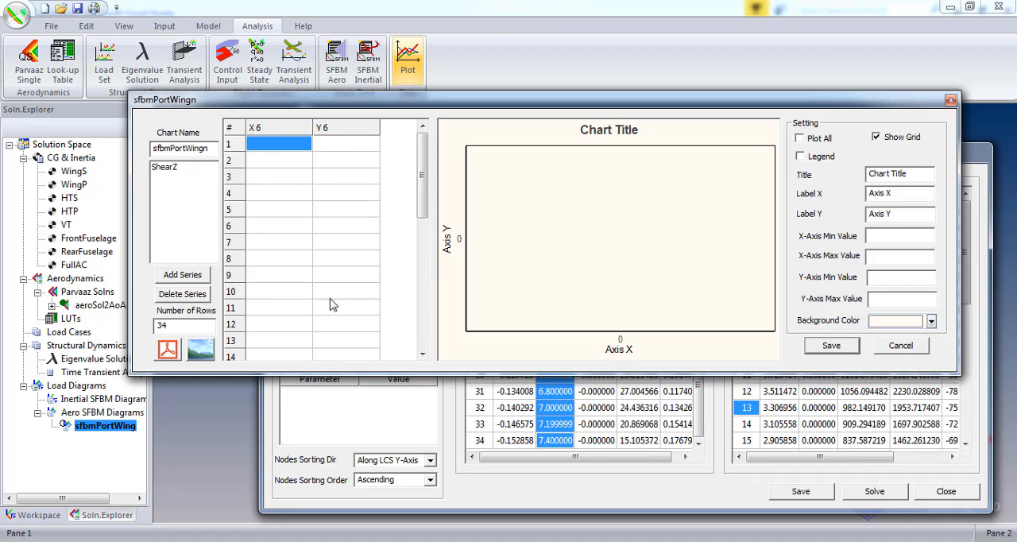
key(ctrl+v)
- Copy the full SFz output column into the ShearZ series' Y column and plot the series
click(342, 149)
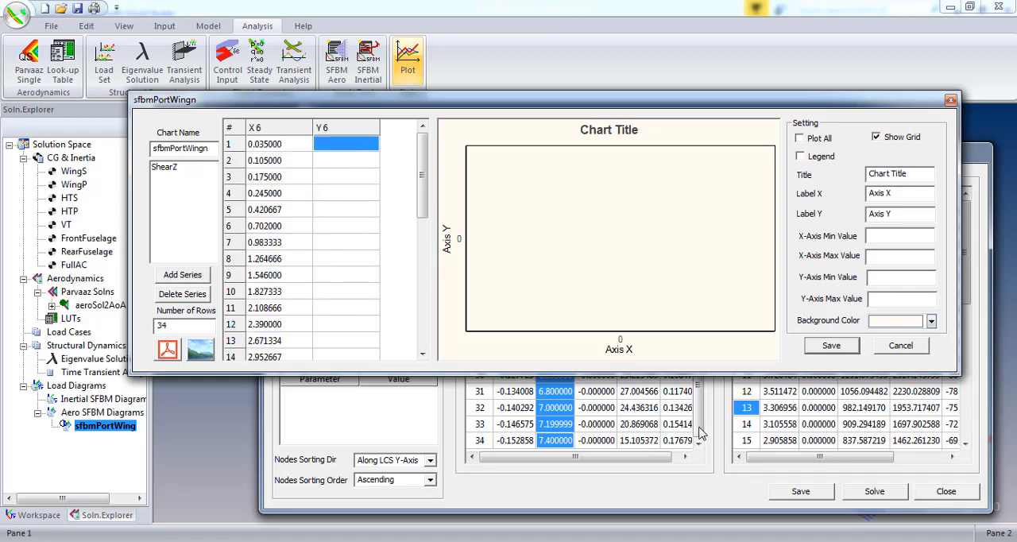
click(624, 408)
click(873, 212)
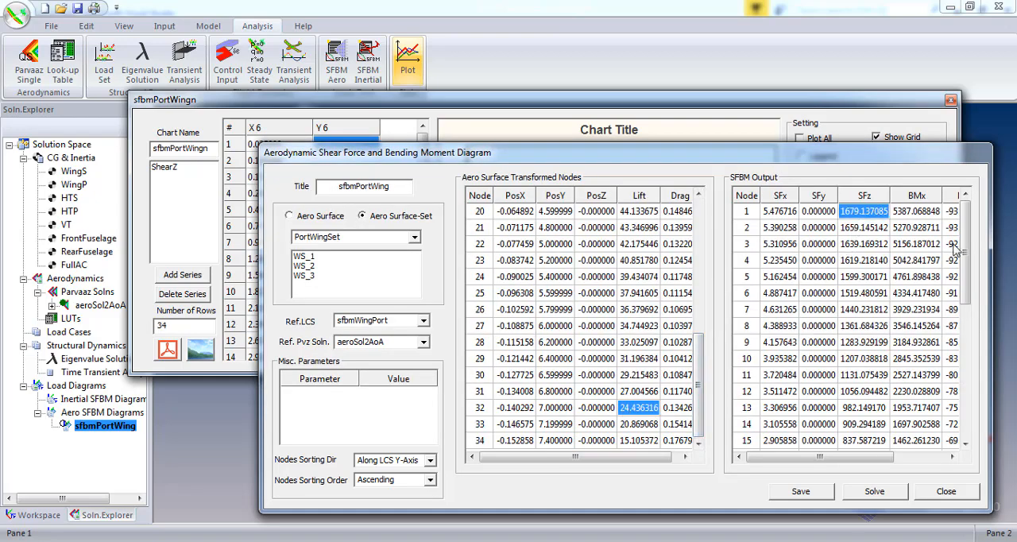
drag(965, 251, 985, 436)
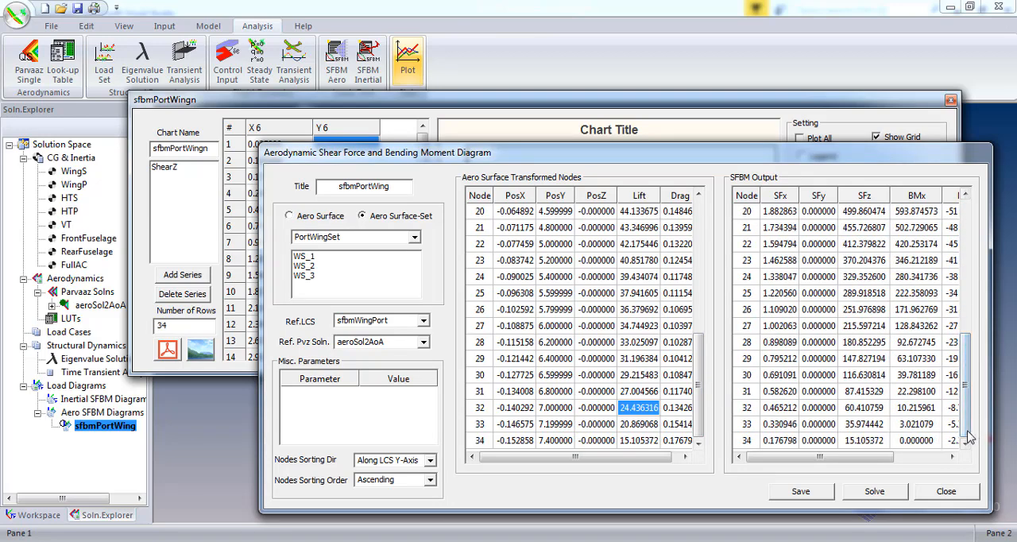
shift+click(866, 442)
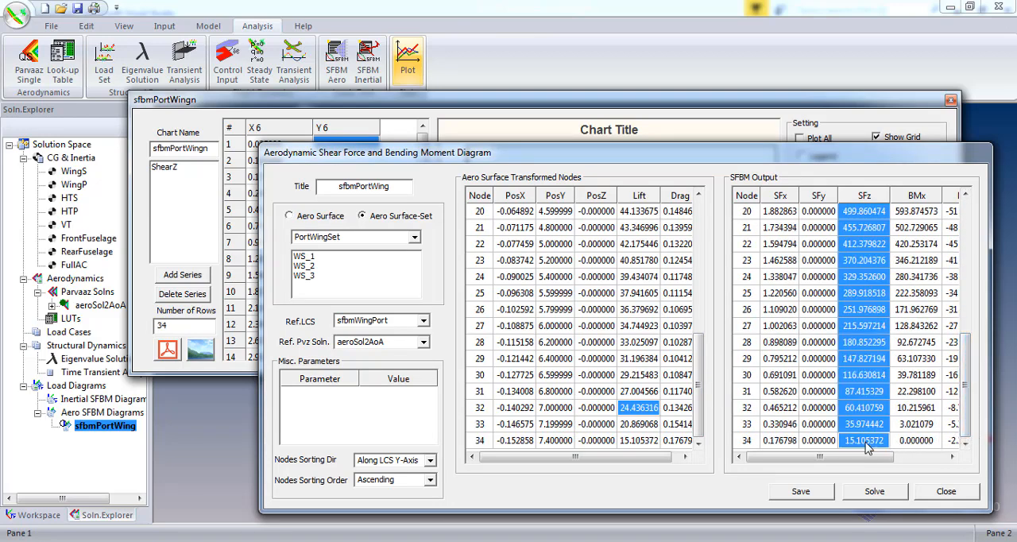
click(299, 127)
click(329, 145)
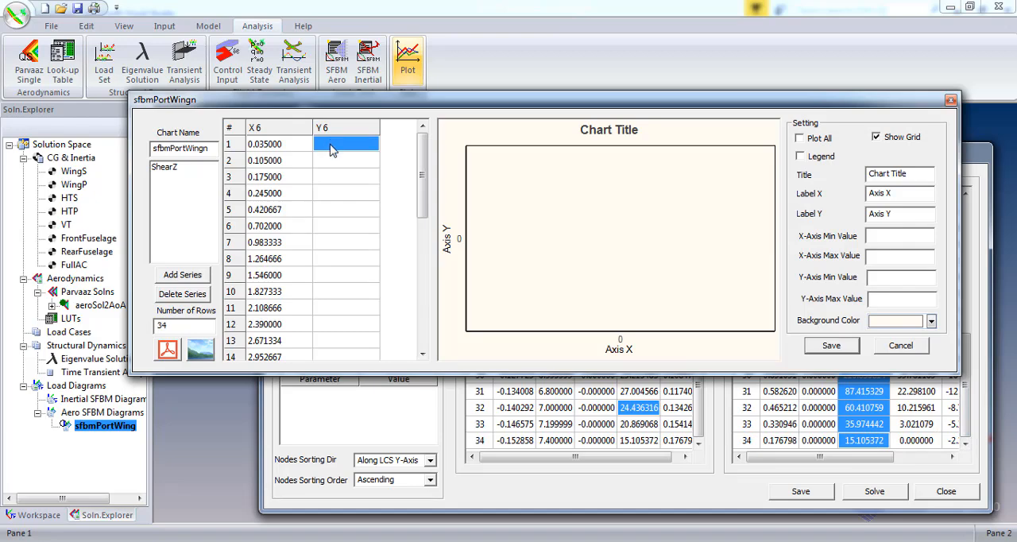
key(ctrl+v)
click(180, 170)
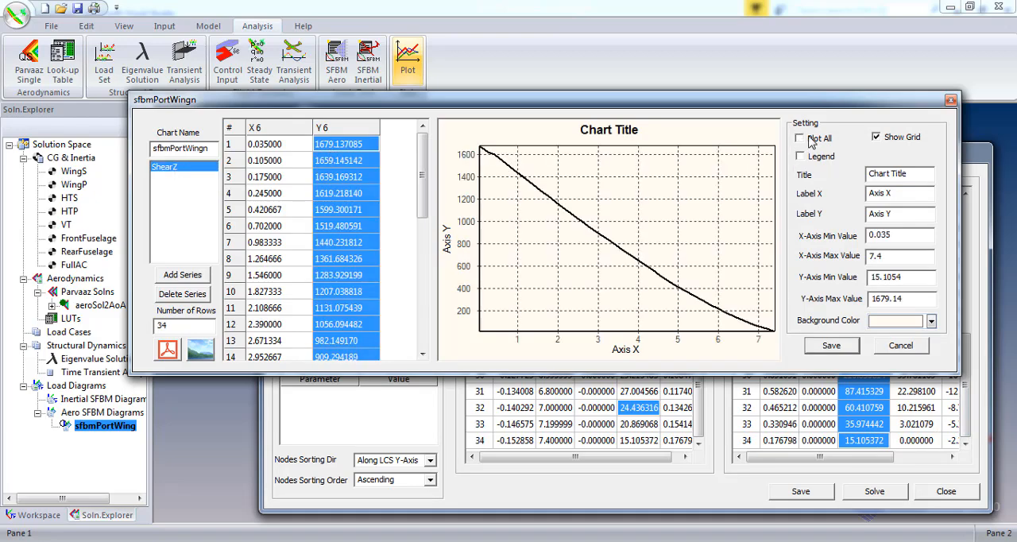
- Add a second chart series titled MomentX with a red line
click(202, 276)
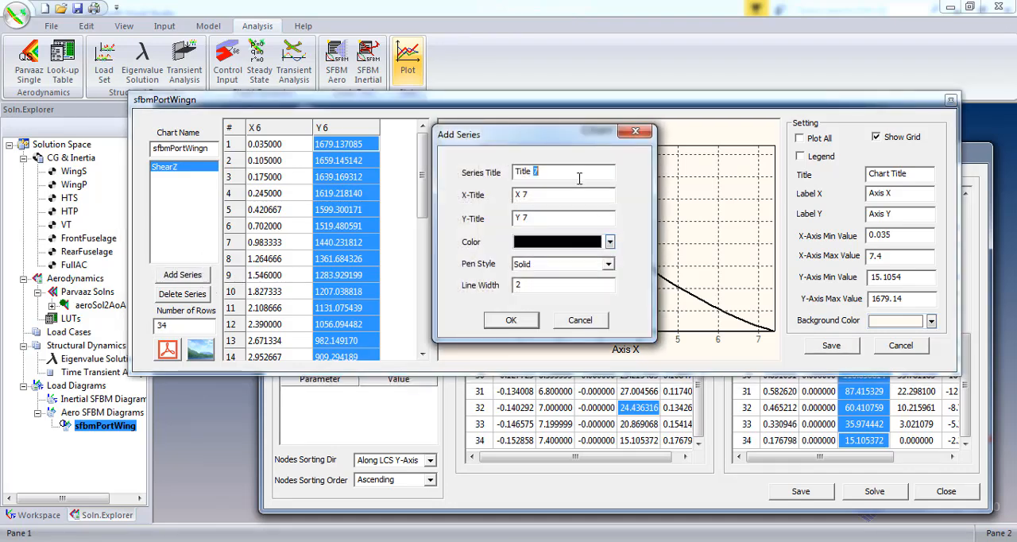
drag(579, 178, 479, 167)
text(MomentX)
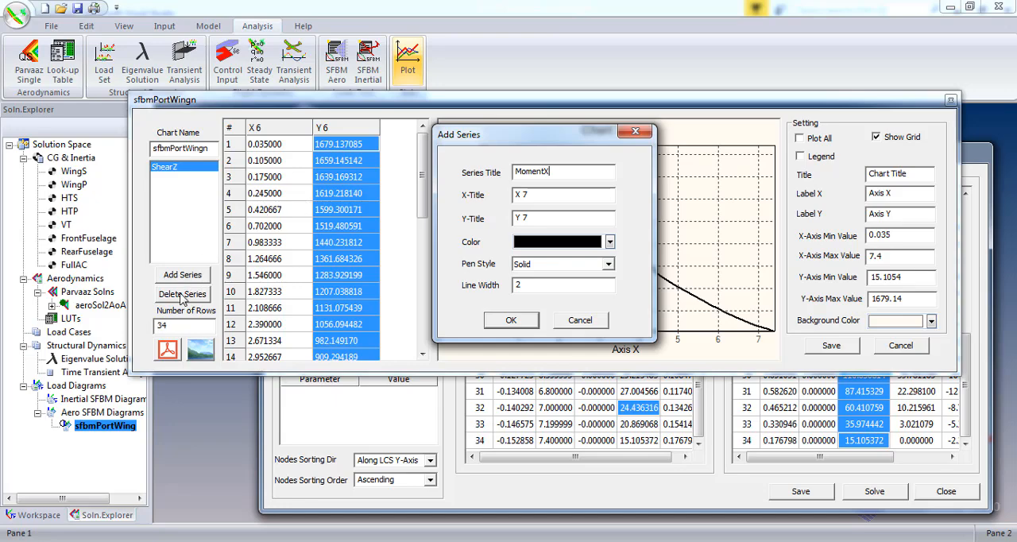
click(608, 266)
click(592, 274)
click(609, 242)
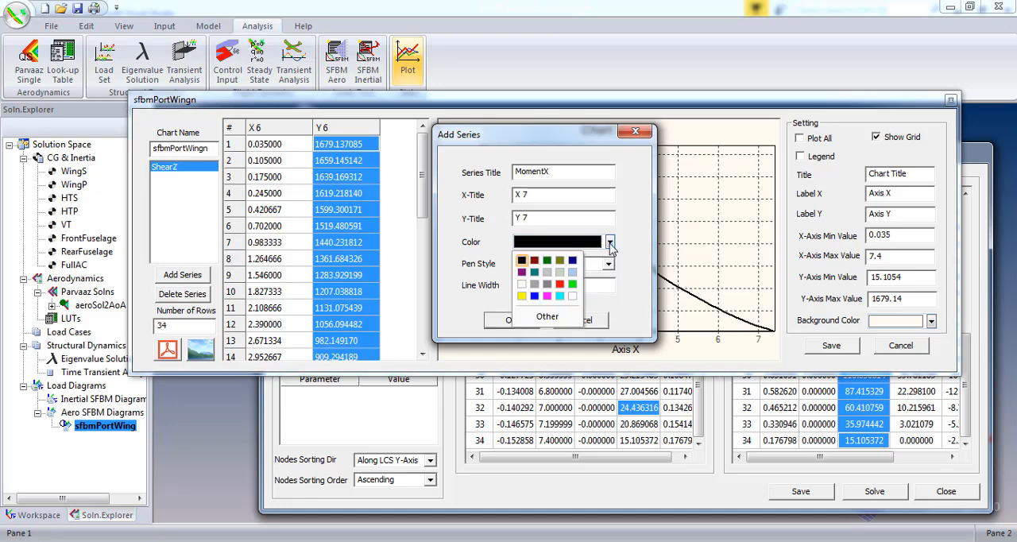
click(609, 243)
click(609, 243)
click(559, 284)
click(510, 320)
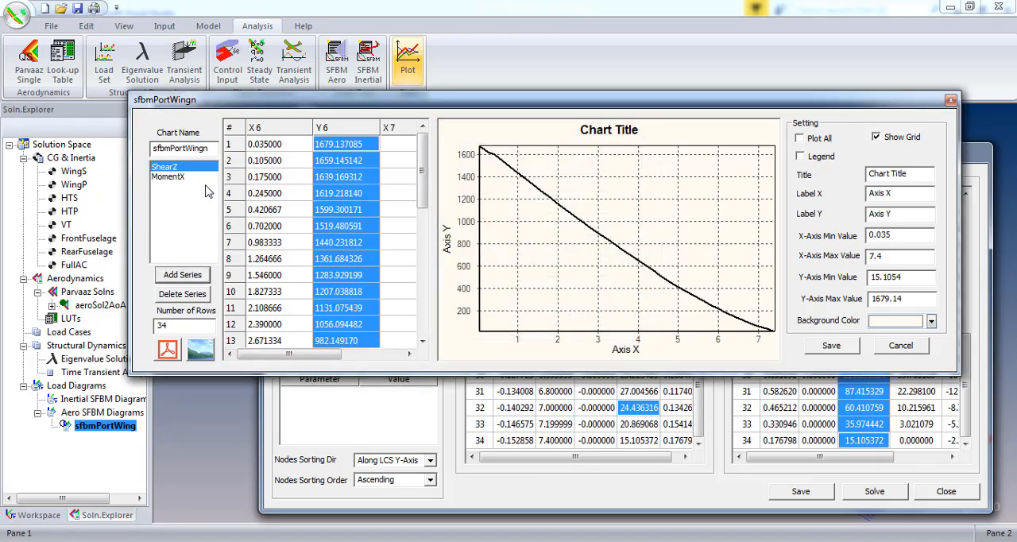
click(179, 177)
click(178, 167)
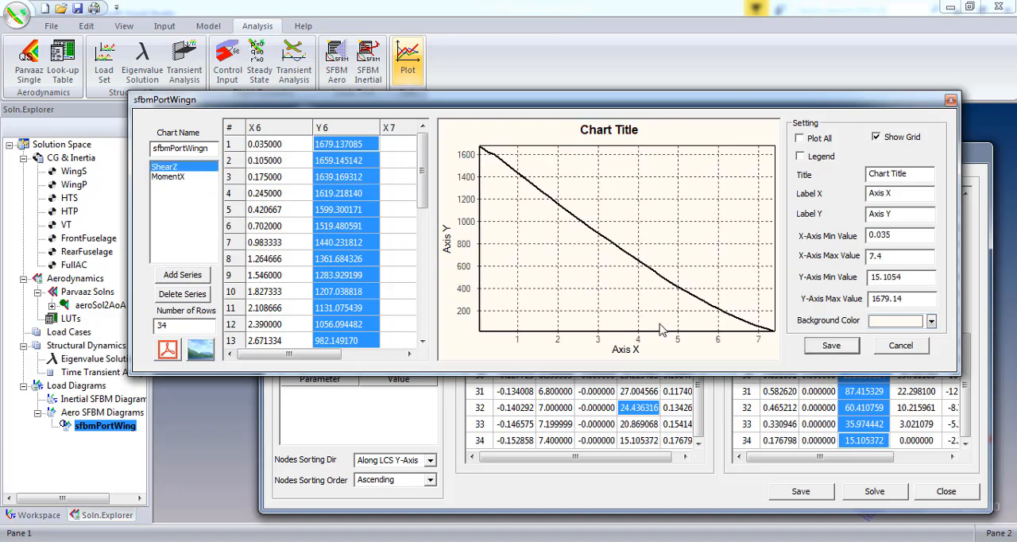
- Copy the full BMx output column into the MomentX series' Y column
click(823, 441)
click(915, 211)
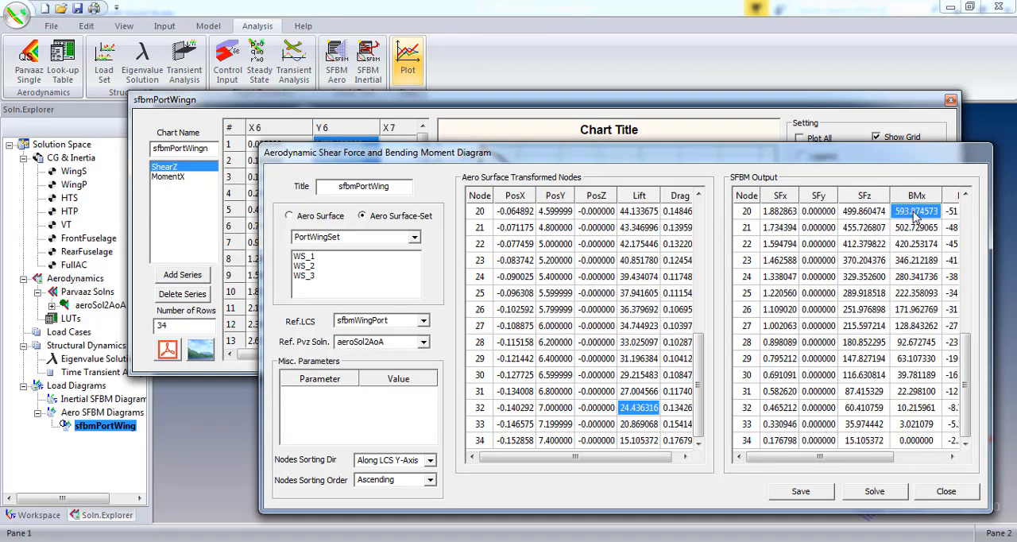
drag(957, 343, 963, 216)
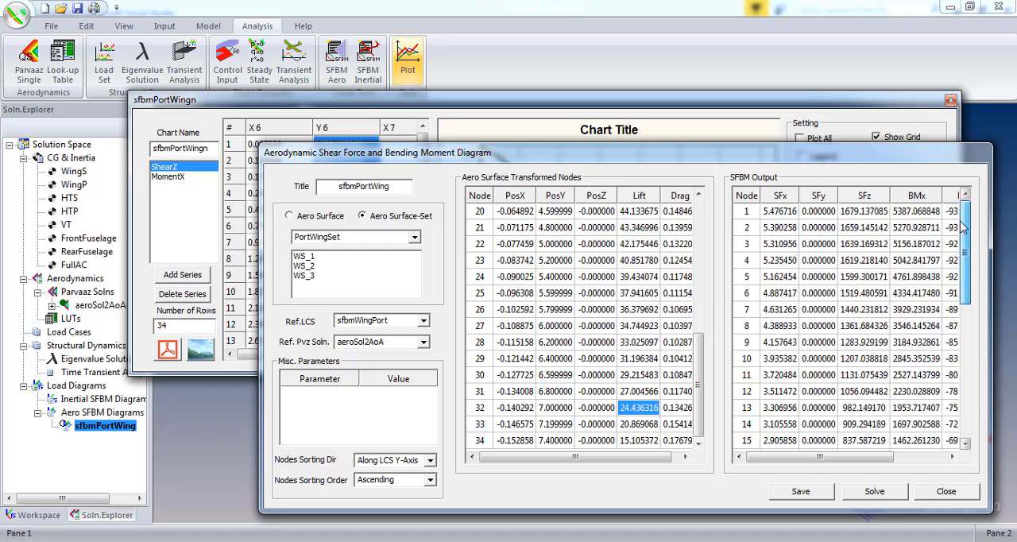
drag(965, 261, 988, 446)
shift+click(918, 441)
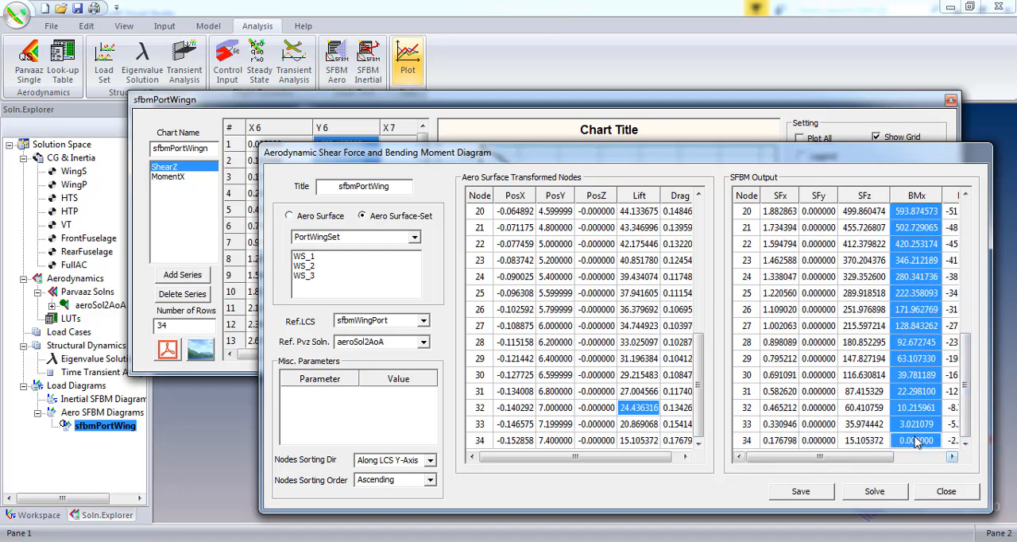
click(408, 101)
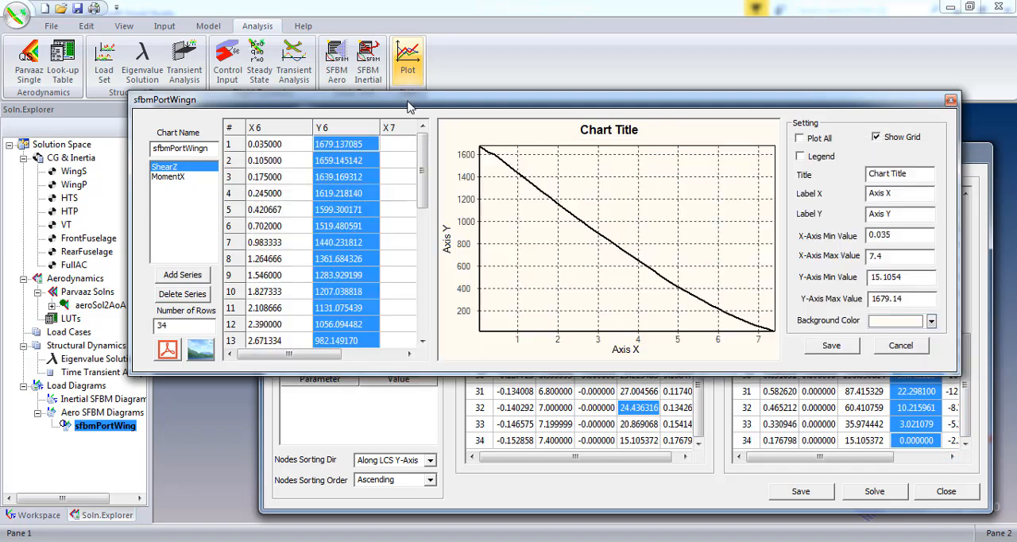
drag(337, 354, 397, 358)
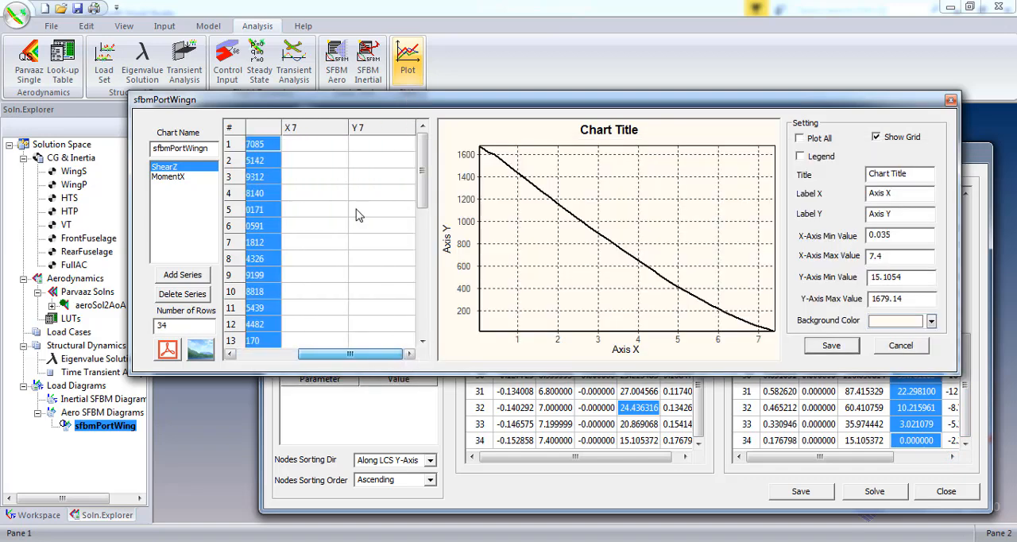
click(374, 144)
key(ctrl+v)
click(320, 146)
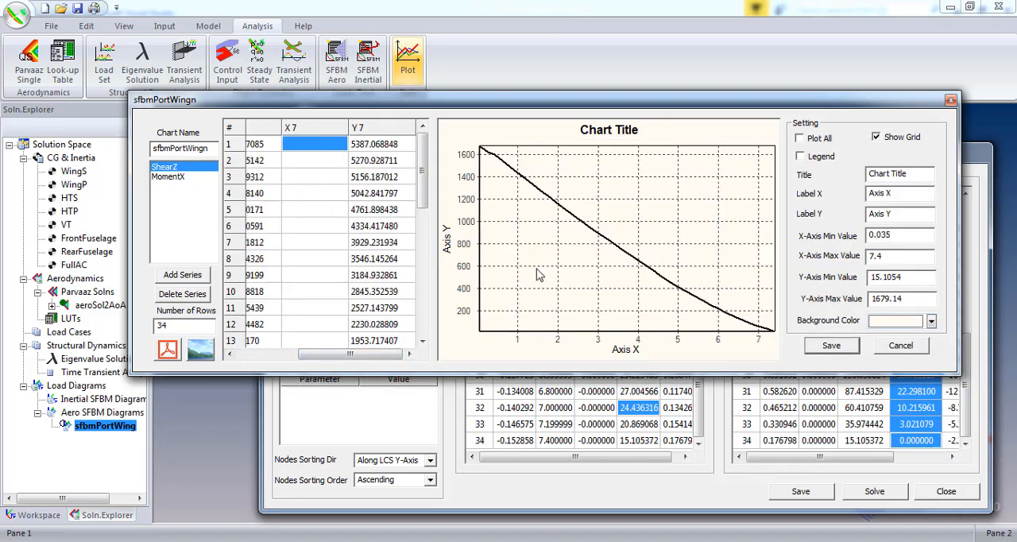
- Copy all node PosY values from the transformed nodes table into the MomentX series' X column, X 7
click(642, 415)
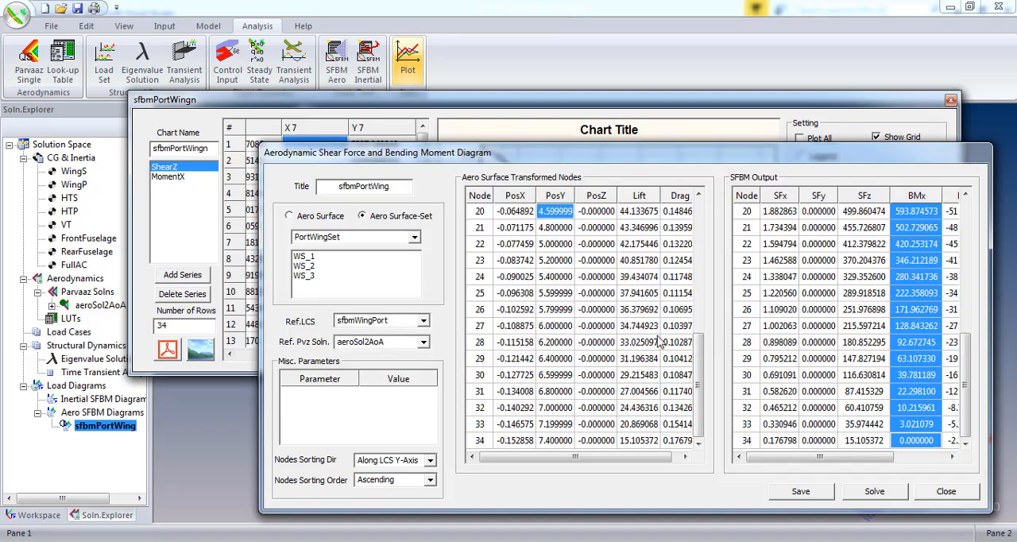
drag(698, 373, 707, 429)
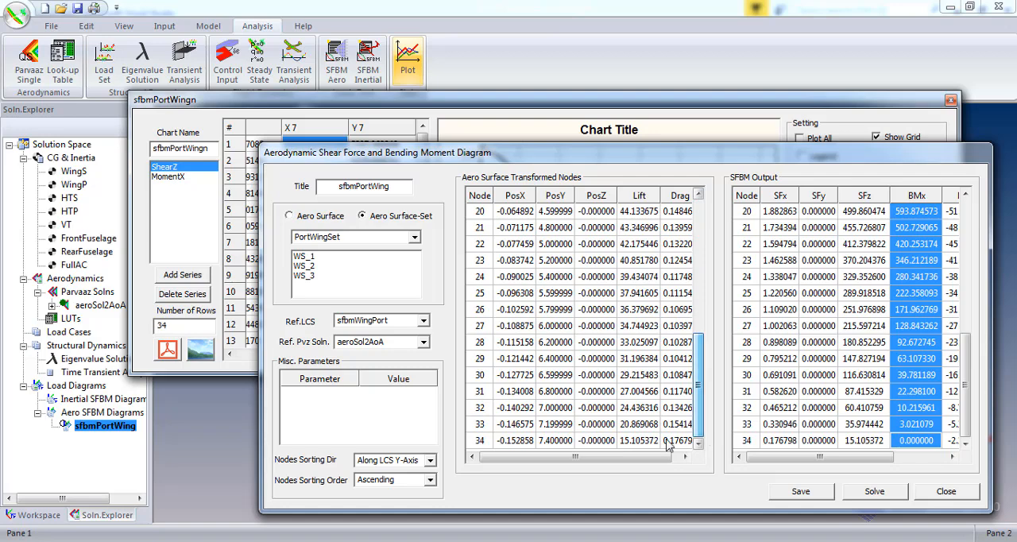
shift+click(559, 442)
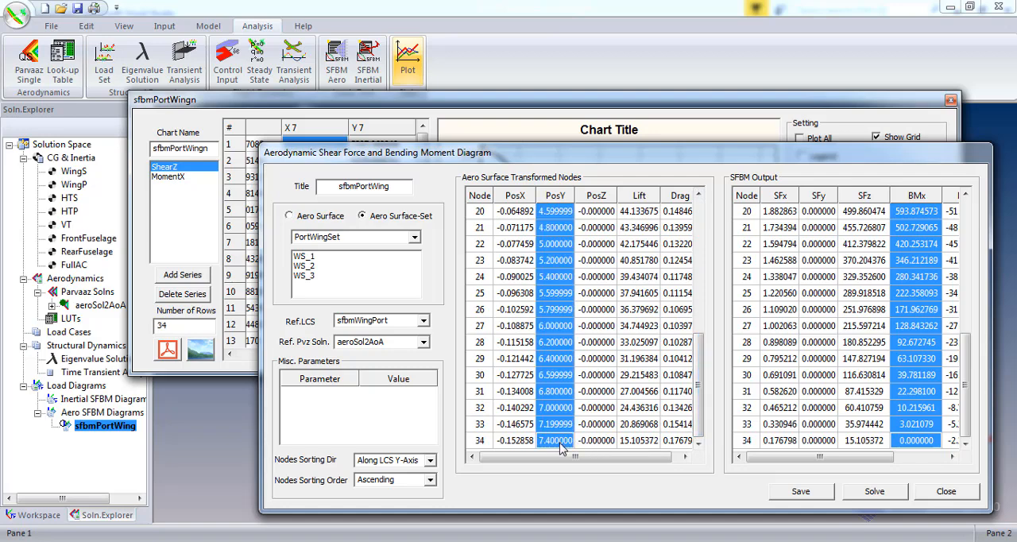
click(358, 111)
click(315, 147)
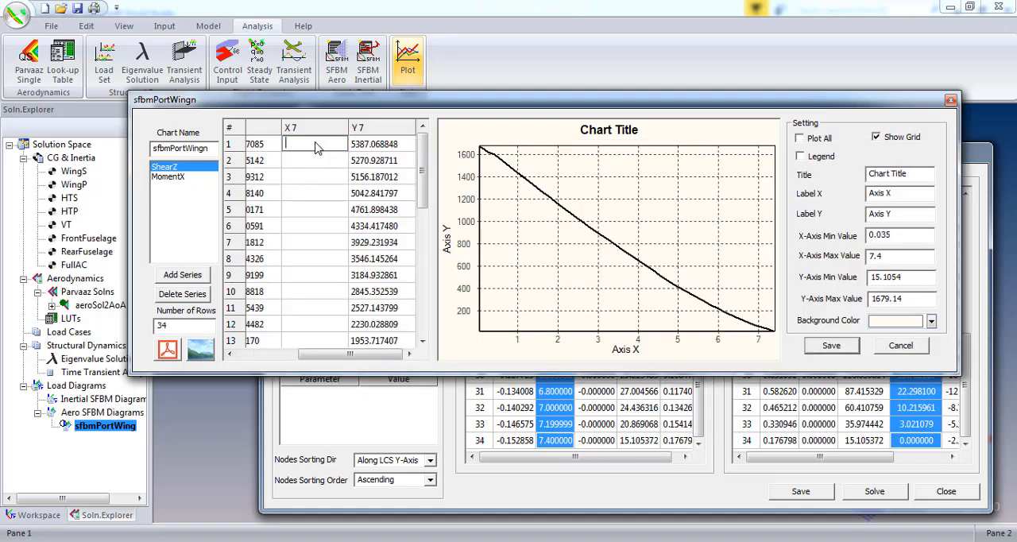
text(0.035000)
click(319, 167)
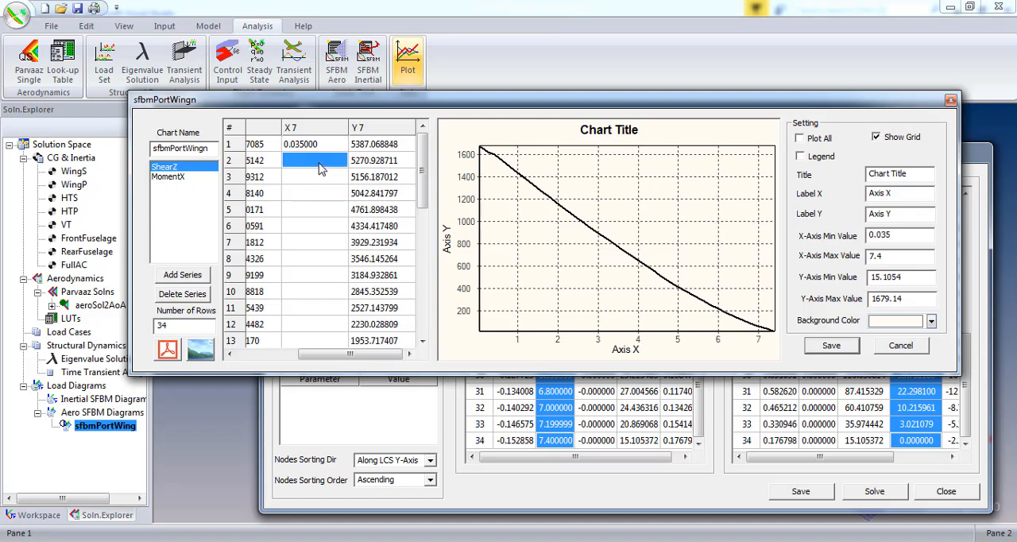
click(321, 142)
key(ctrl+v)
click(356, 198)
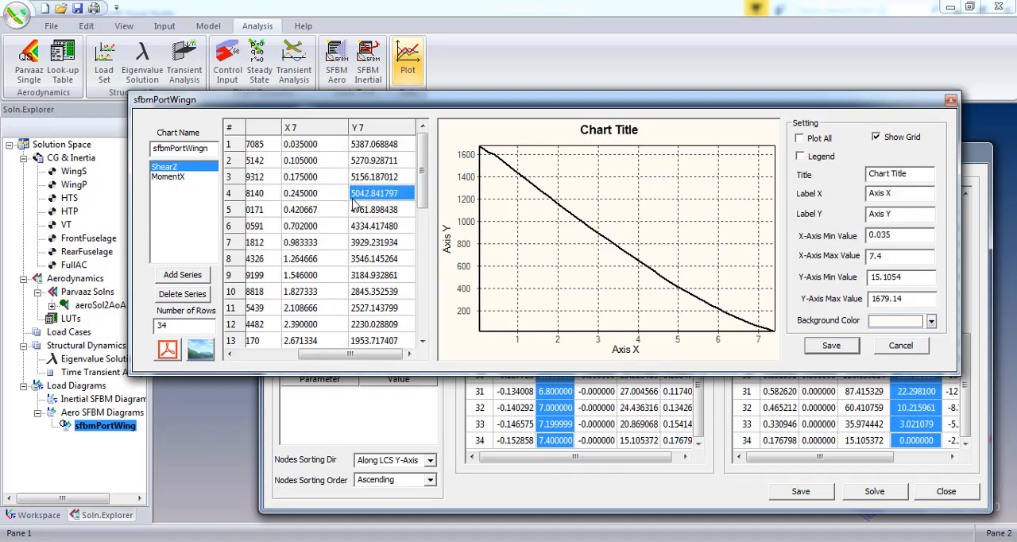
- Plot the ShearZ and MomentX series together, saving the chart and closing the aerodynamic shear force and bending moment diagram
click(168, 177)
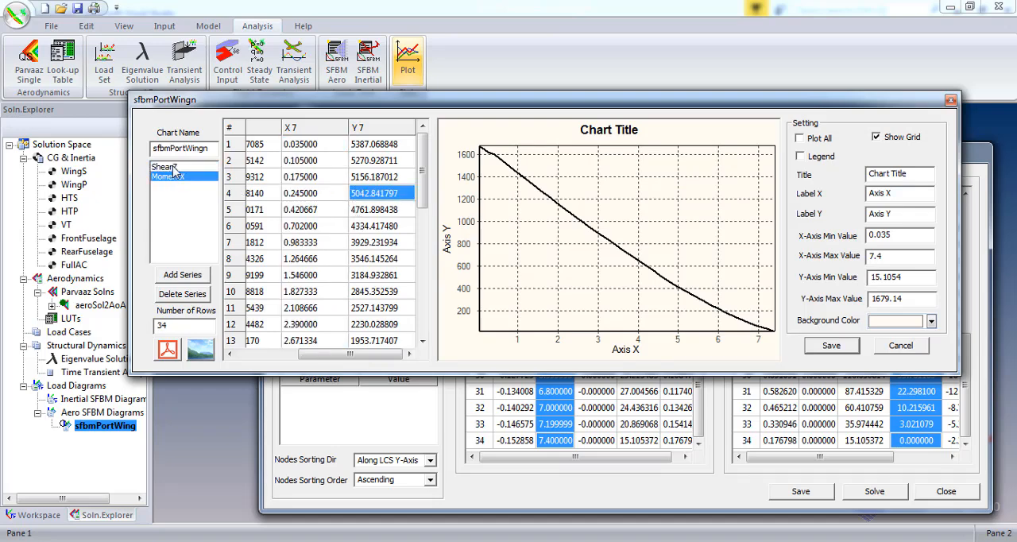
click(799, 138)
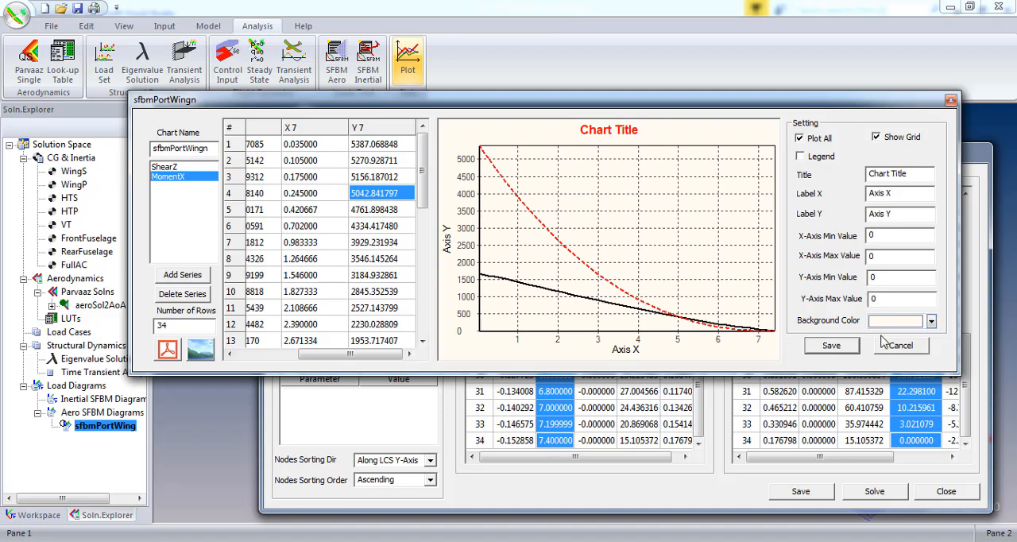
click(848, 348)
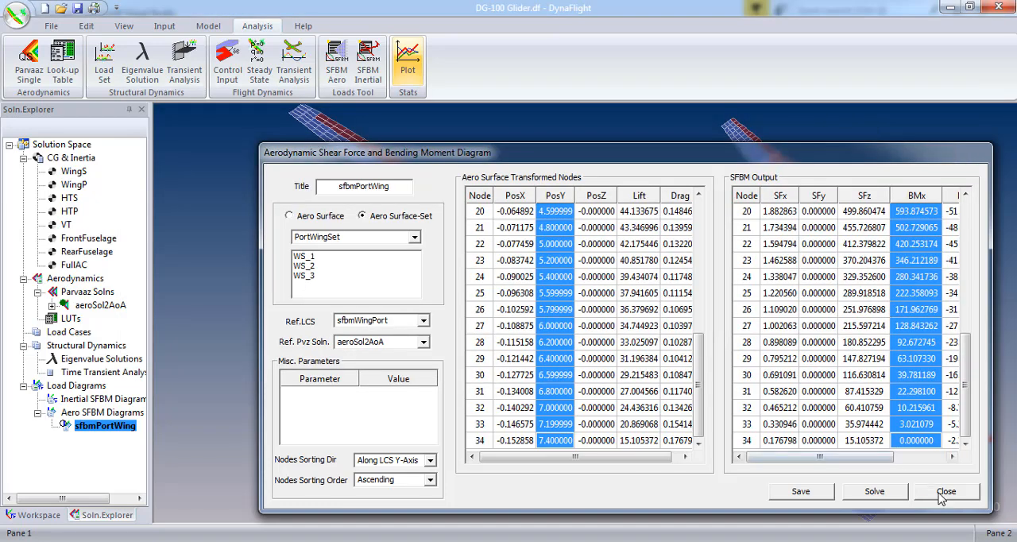
click(942, 493)
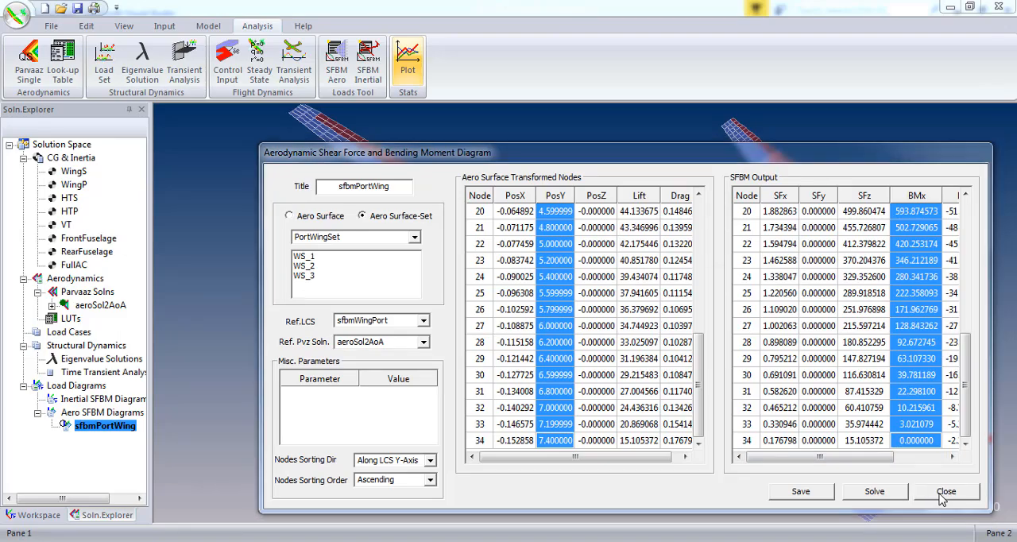